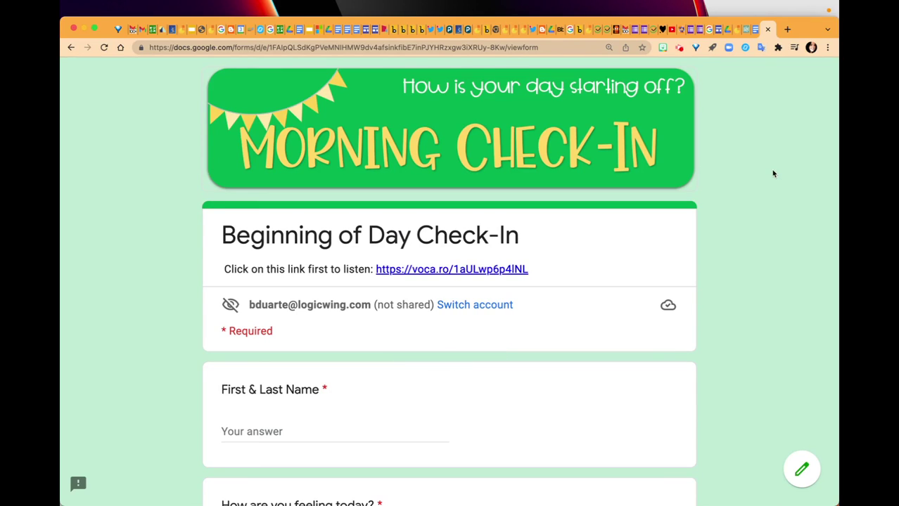
- Open the Beginning of Day Check-In form for editing
left_click(540, 48)
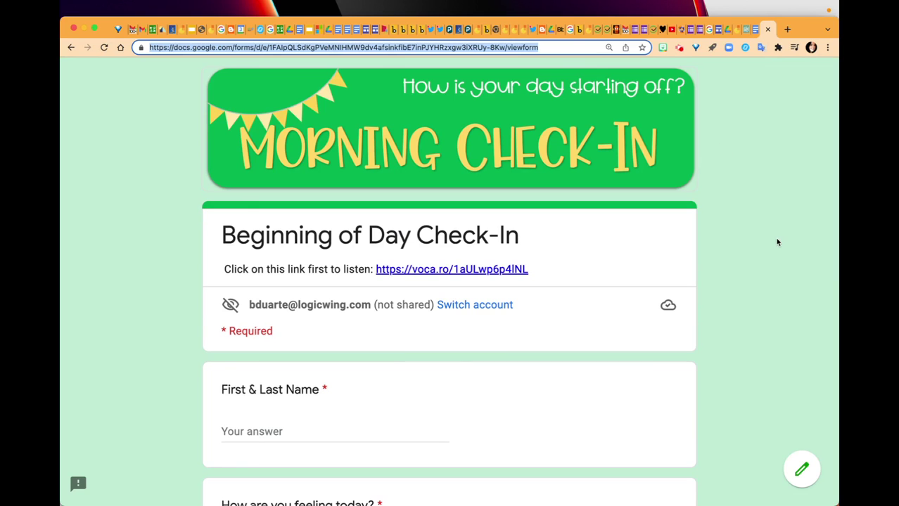
scroll(740, 314, "down", 10)
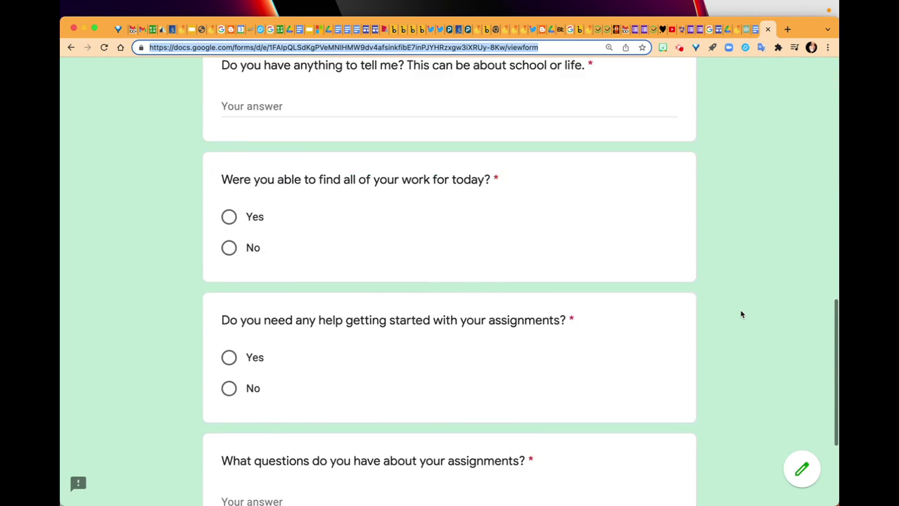
scroll(740, 314, "up", 10)
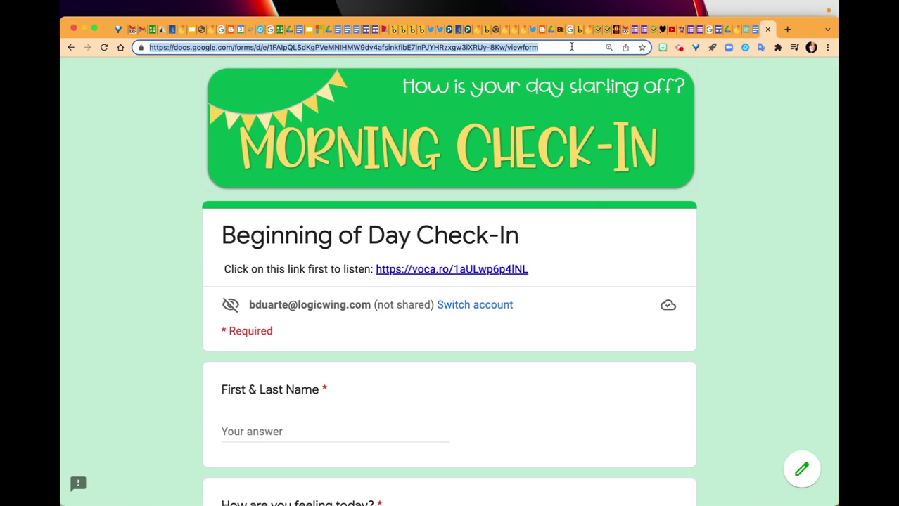
left_click(802, 469)
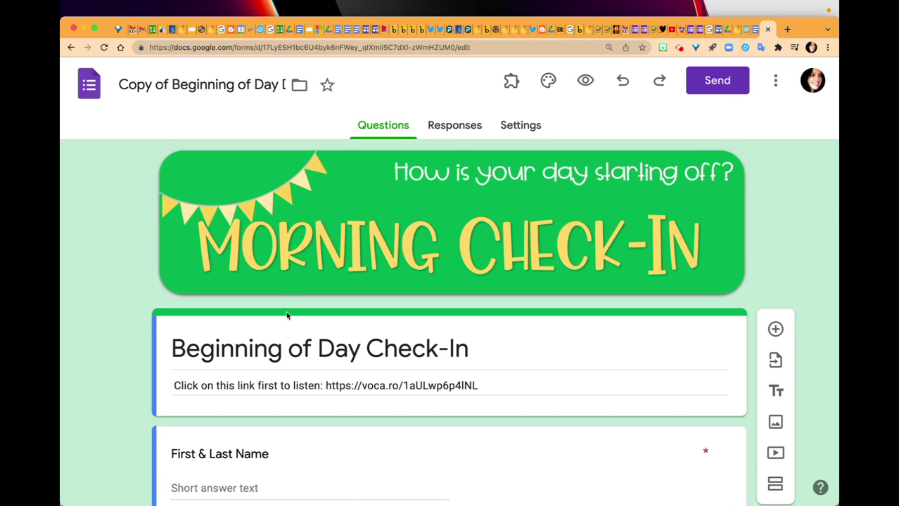
scroll(287, 315, "down", 10)
scroll(287, 313, "up", 10)
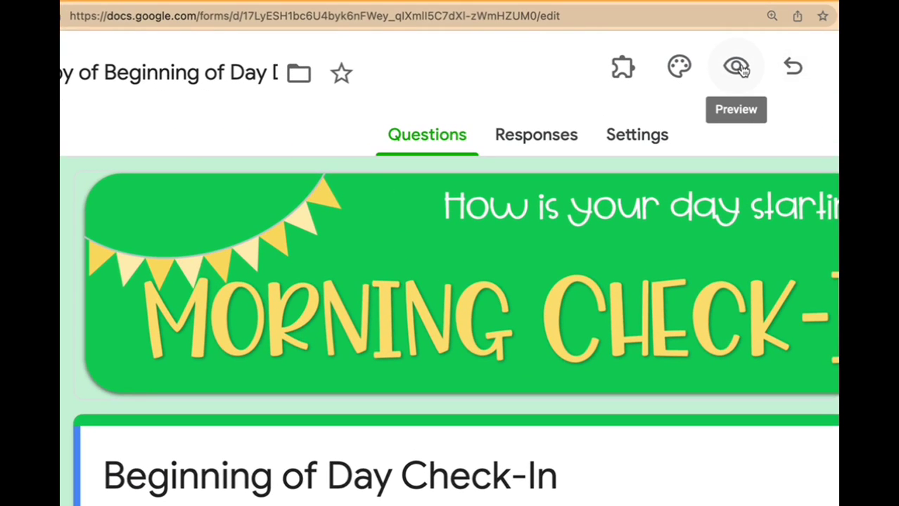
- Preview the form and copy its respondent viewform URL
left_click(738, 67)
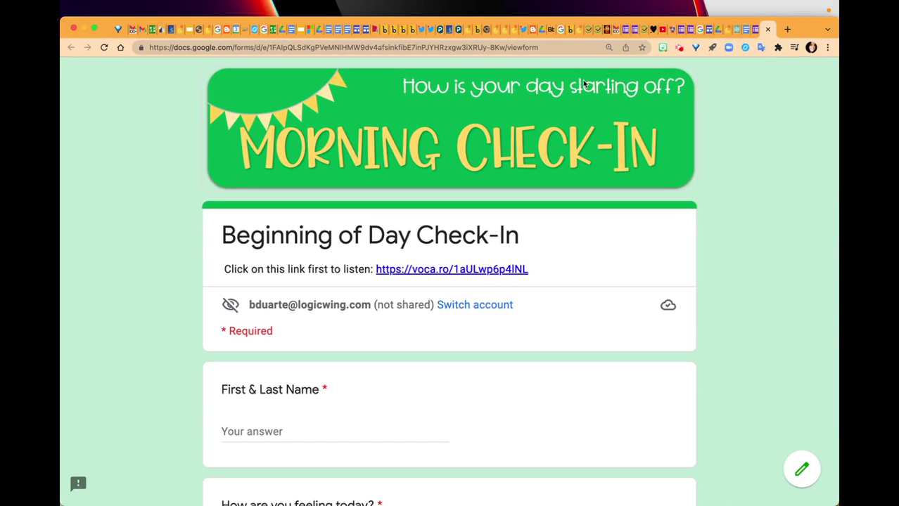
left_click(528, 47)
key("super+c")
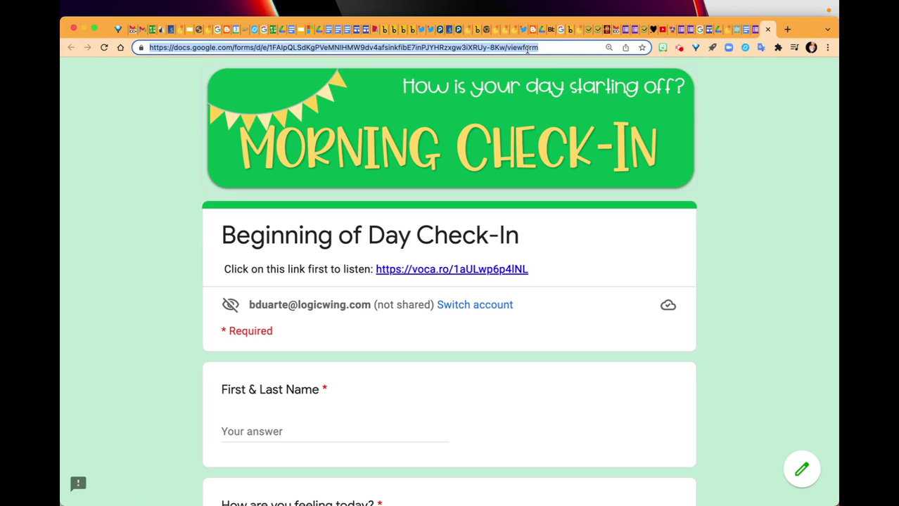
left_click(788, 30)
- Go to translate.google.com in the new tab
type("trans")
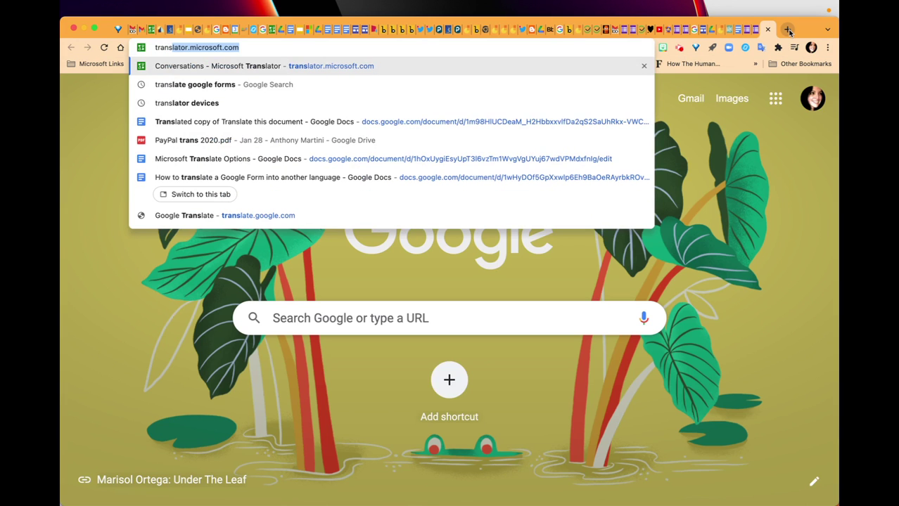
type("late.goog")
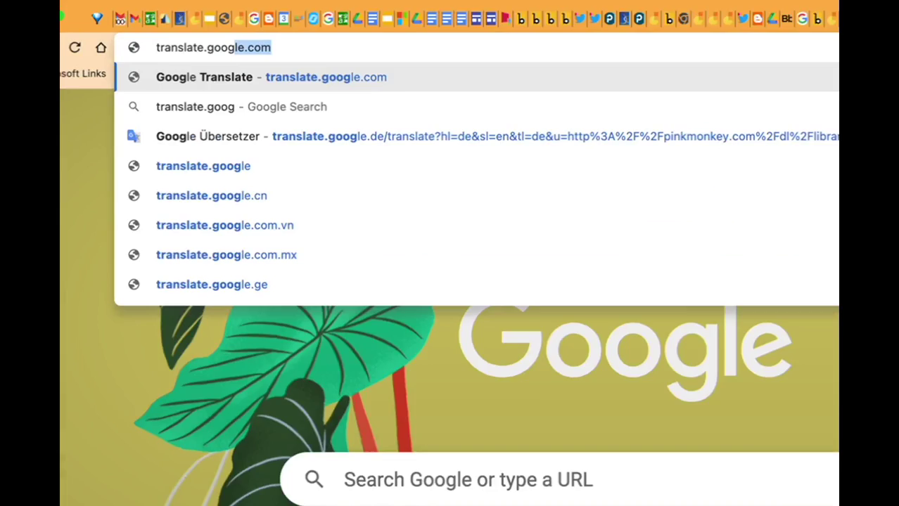
key("Return")
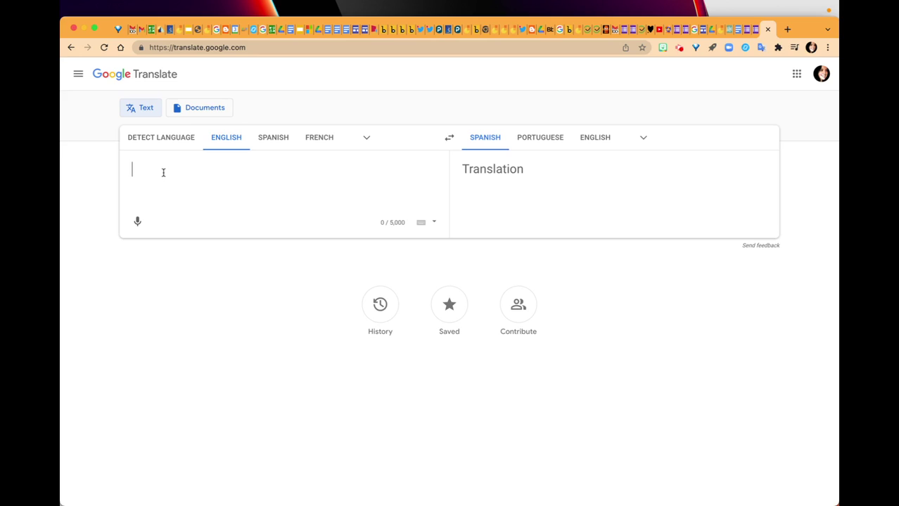
- Translate the pasted form URL from English to Spanish and follow the translated link
key("super+v")
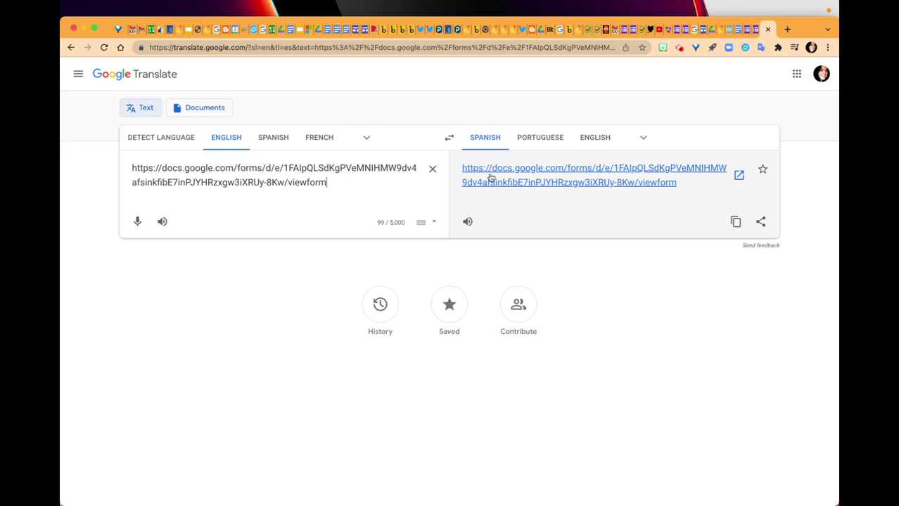
left_click(485, 138)
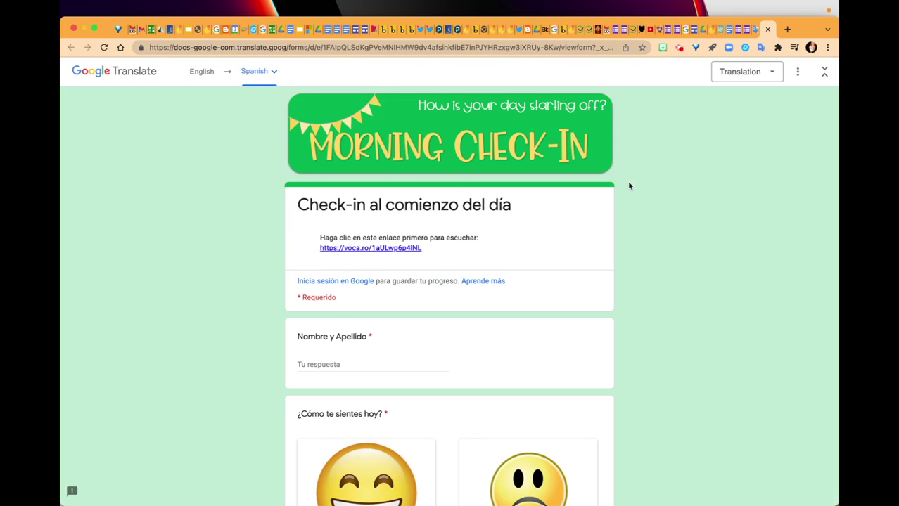
- Zoom the Spanish form to 150% and check its translated title and link
key("super+equal")
key("super+equal")
key("super+equal")
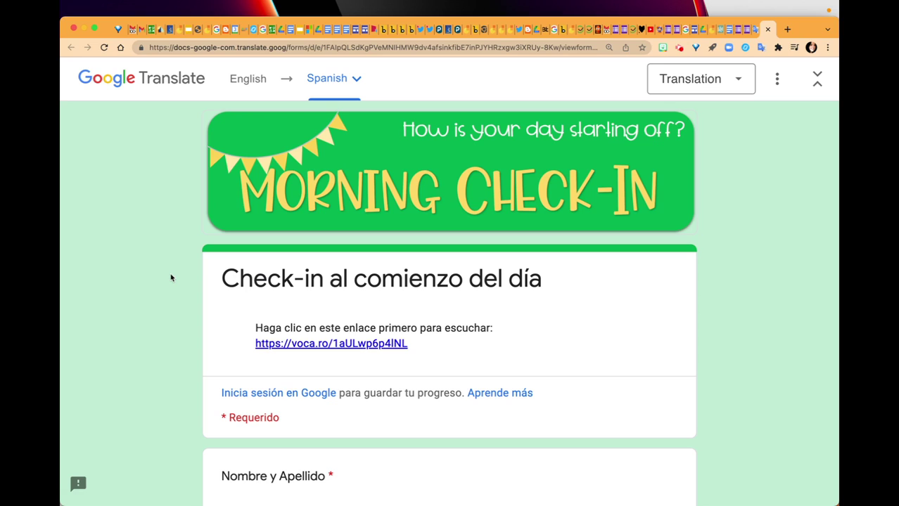
scroll(698, 362, "down", 2)
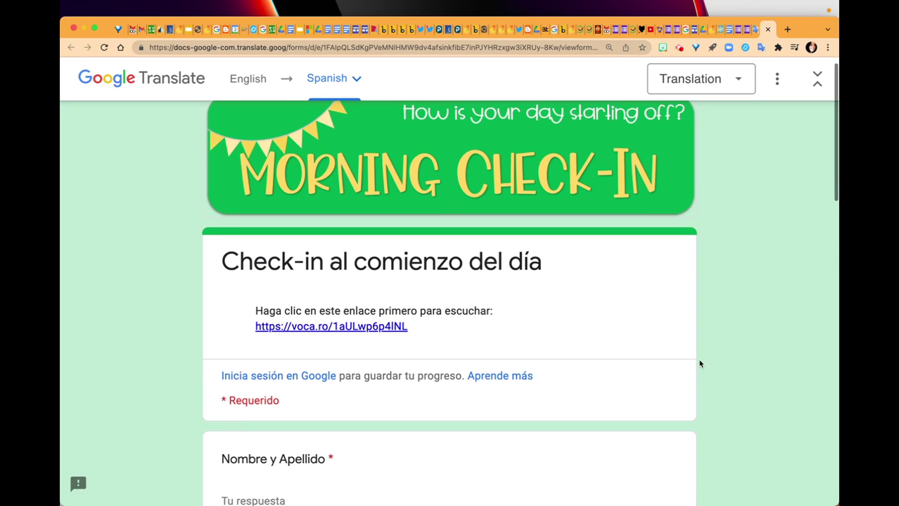
scroll(698, 363, "up", 2)
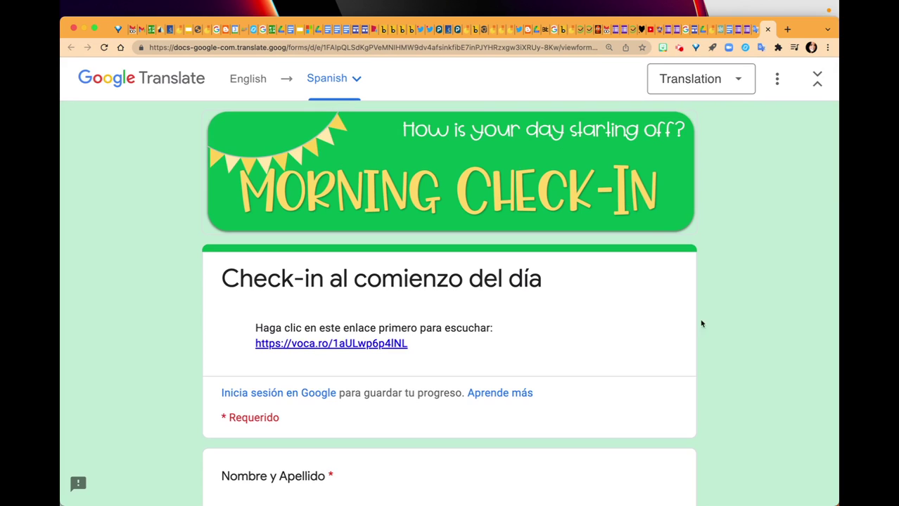
scroll(718, 347, "down", 3)
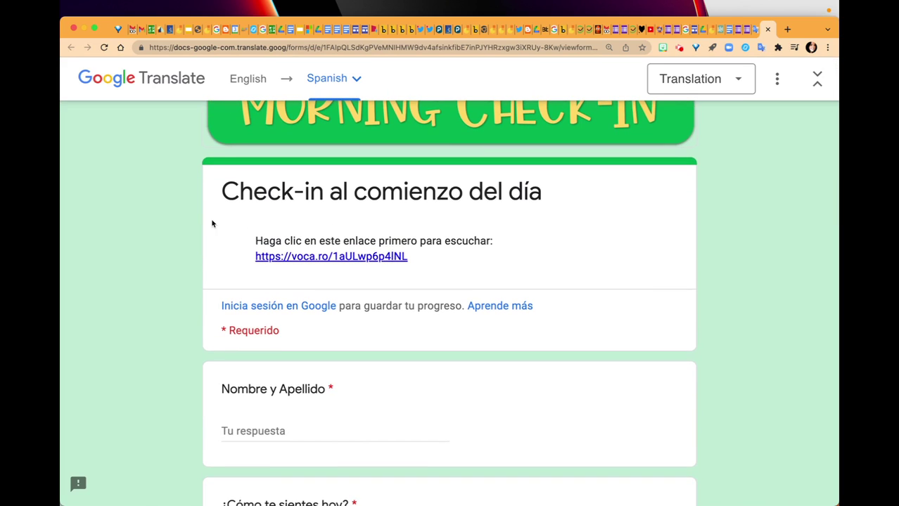
mouse_move(460, 194)
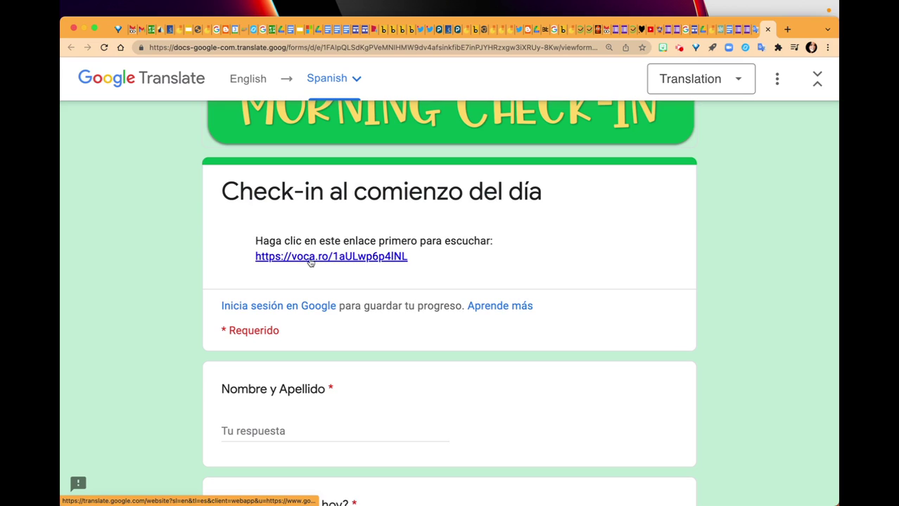
mouse_move(310, 262)
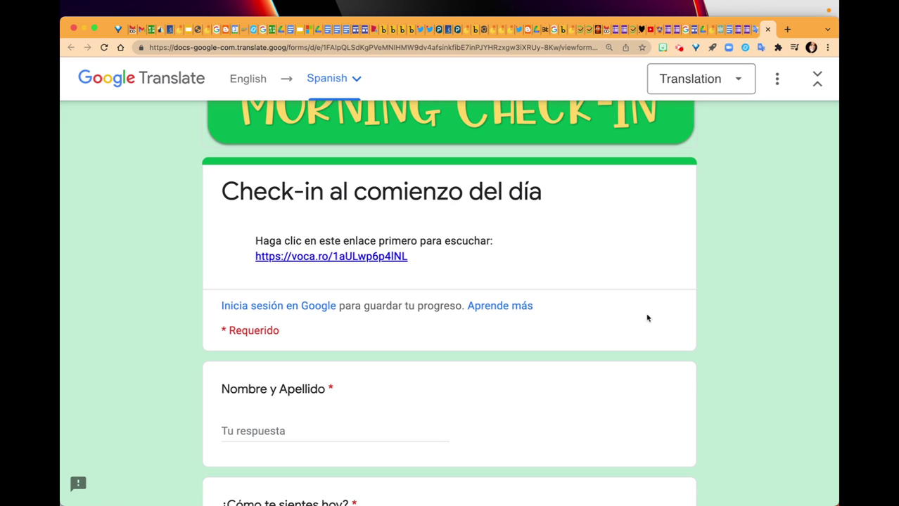
- Review the Spanish form down to 'Entregar', then select its translated page URL
scroll(673, 334, "down", 3)
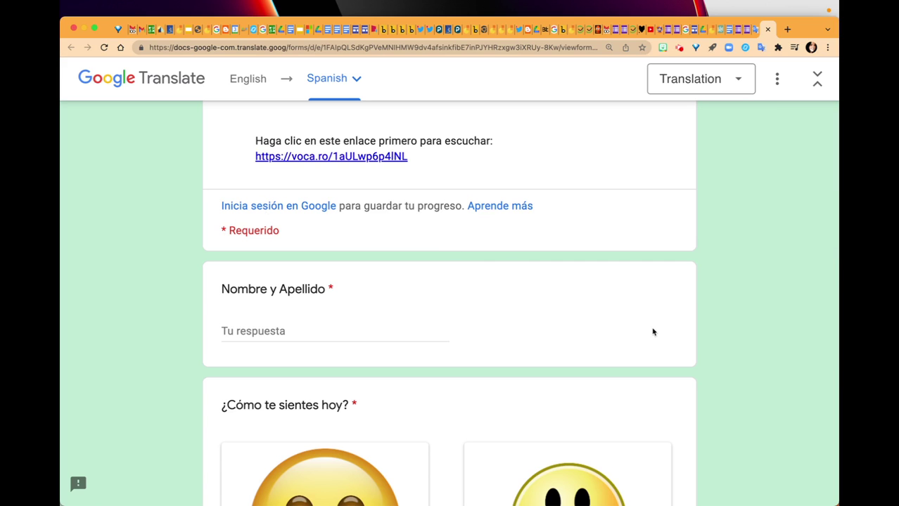
scroll(651, 331, "down", 5)
scroll(689, 350, "down", 15)
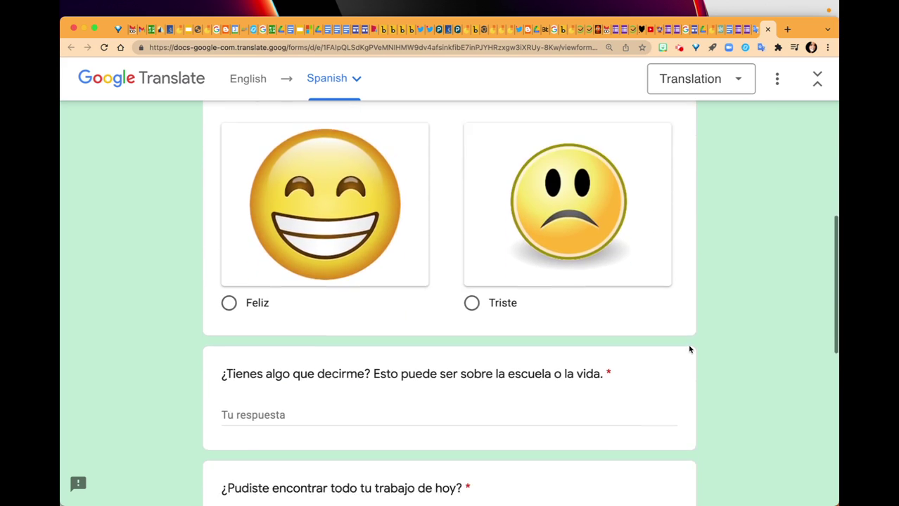
scroll(689, 349, "down", 2)
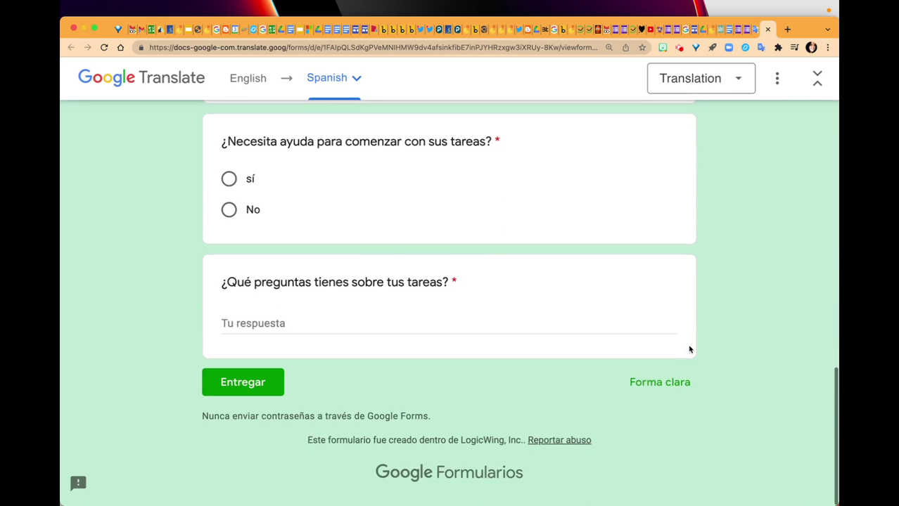
scroll(713, 263, "up", 20)
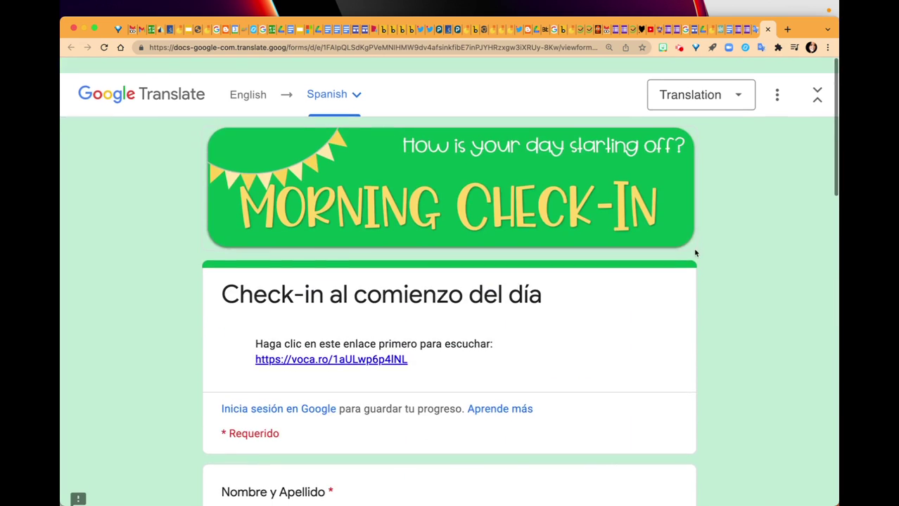
left_click(542, 48)
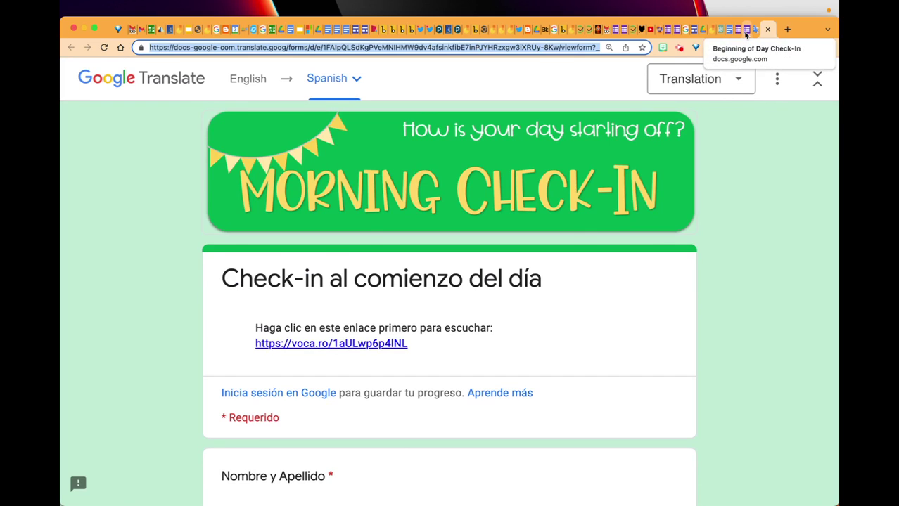
- Return to the English form and start a new line after its description
left_click(746, 32)
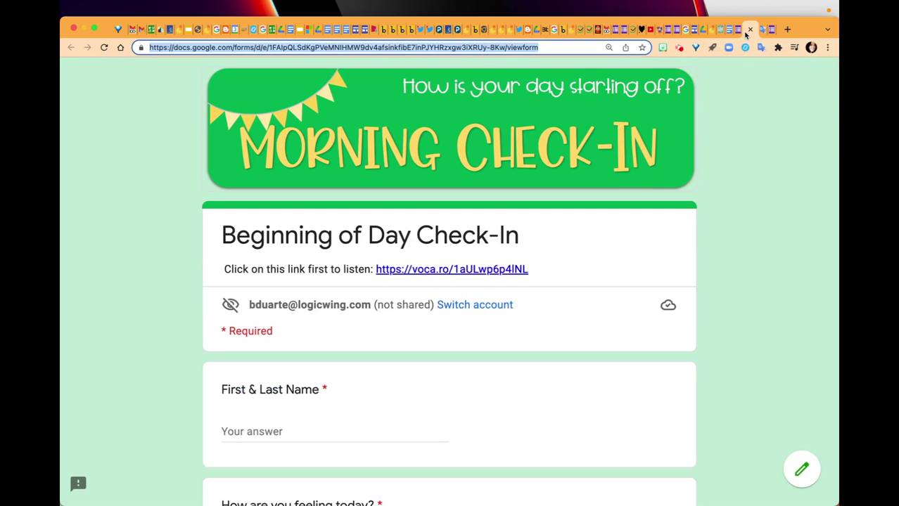
left_click(800, 471)
scroll(481, 414, "down", 3)
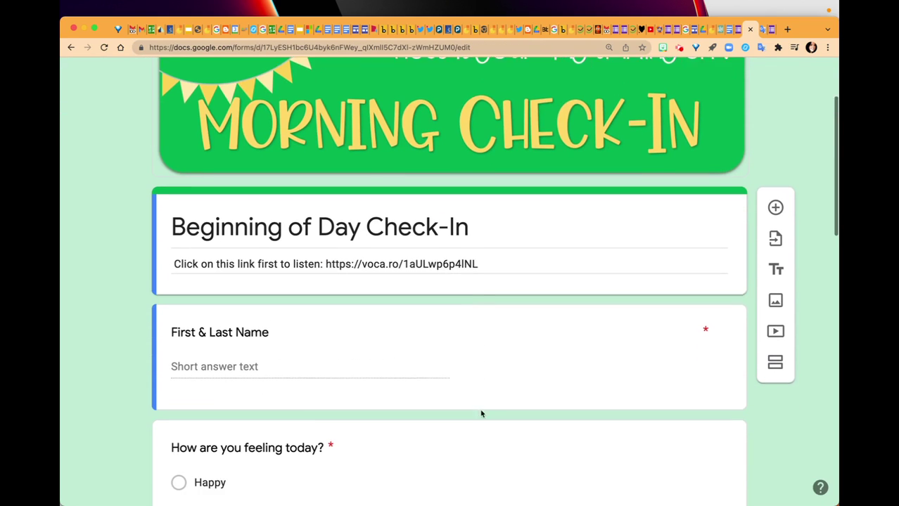
triple_click(493, 251)
key("Right")
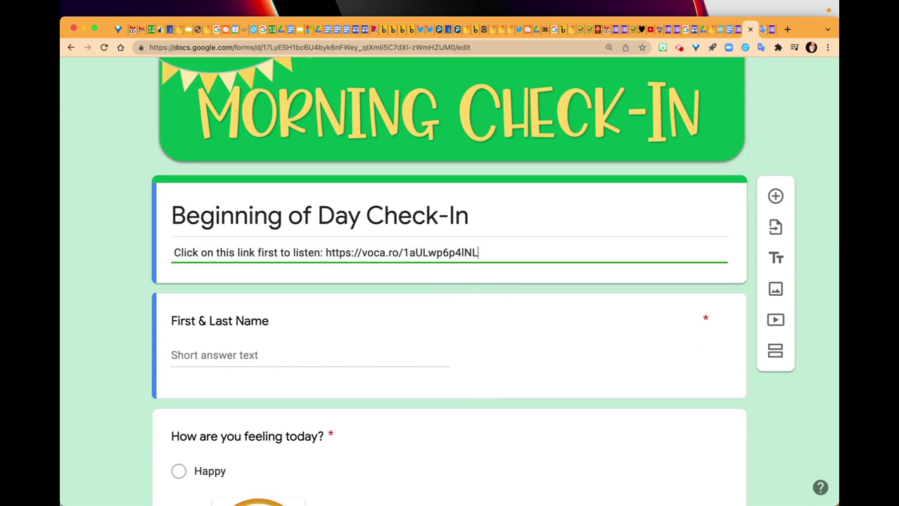
key("Return")
- Write 'Spanish version:' on the new line and paste the translated form link
type("Click ")
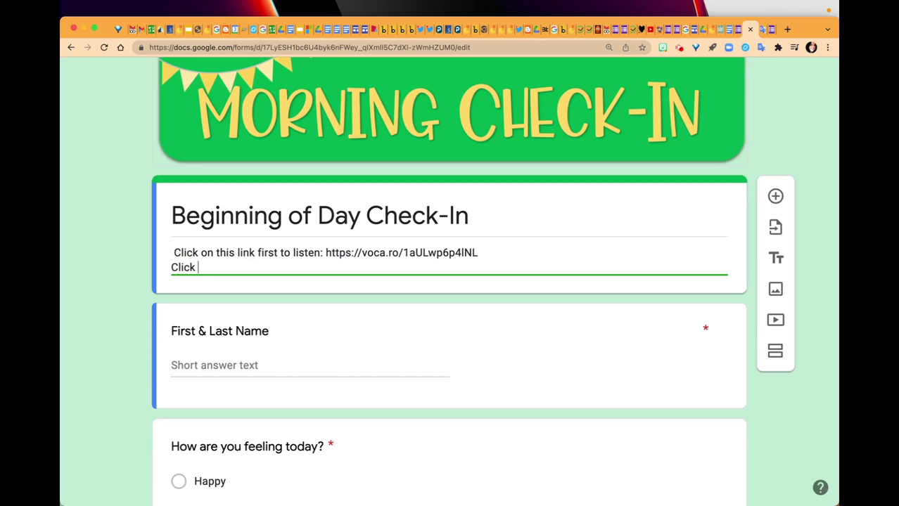
type("on this link to take")
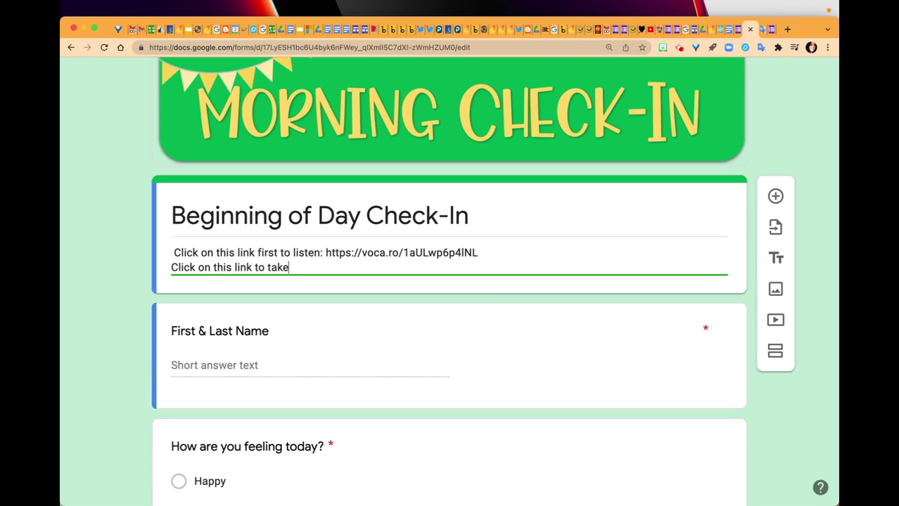
type(" the form in Spanish:")
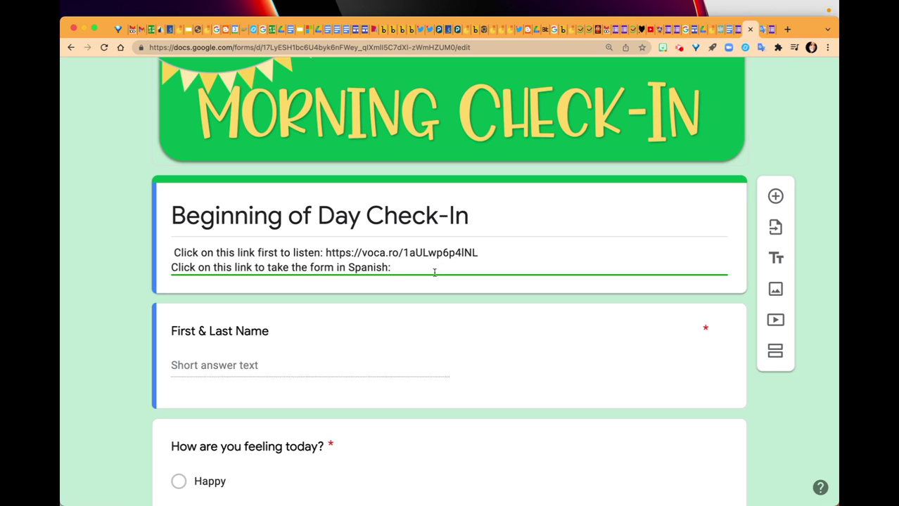
left_click_drag(349, 271, 174, 267)
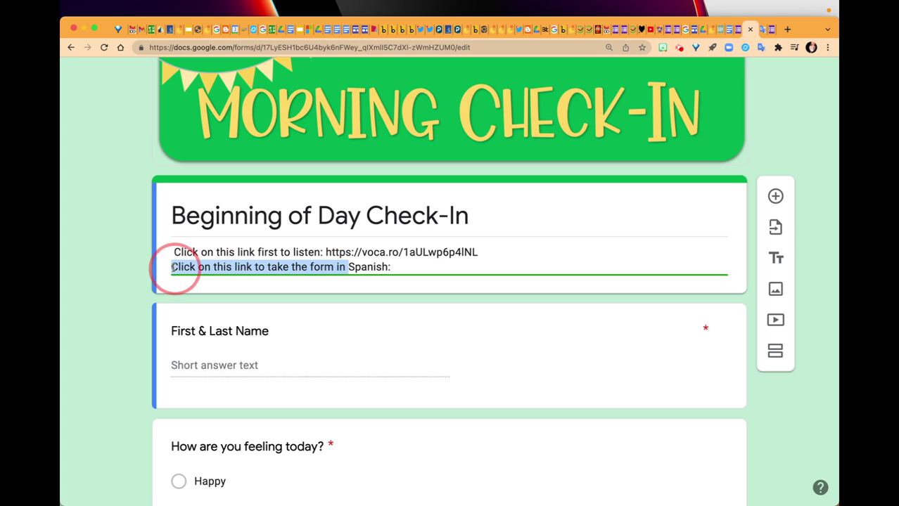
key("BackSpace")
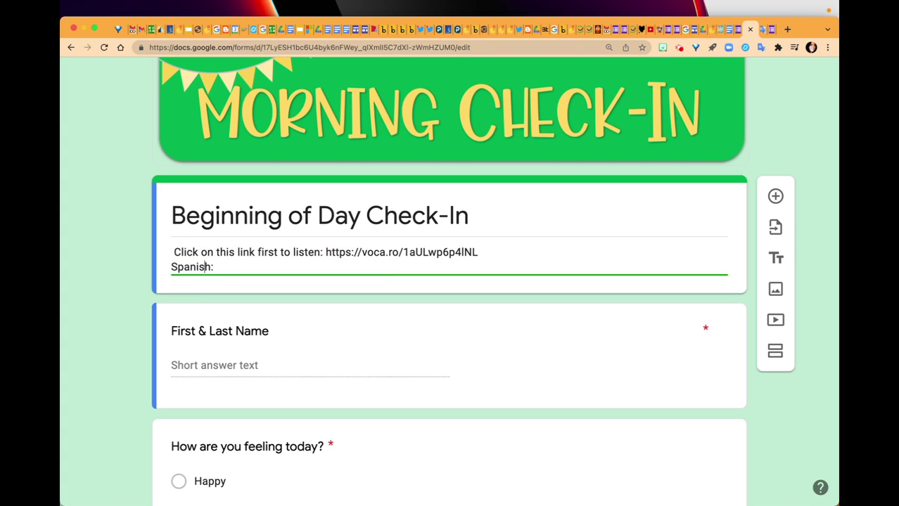
type("sh version")
type("https://docs-google-com.translate.goog/forms/d/e/1FAIpQLSdKgPVeMNIHMW9dv4afsinkfibE7inPJYHRzxgw3iXRUy-8Kw/viewform?_x_tr_sl=en&_x_tr_tl=es&_x_tr_hl=en-US&_x_tr_pto=wapp")
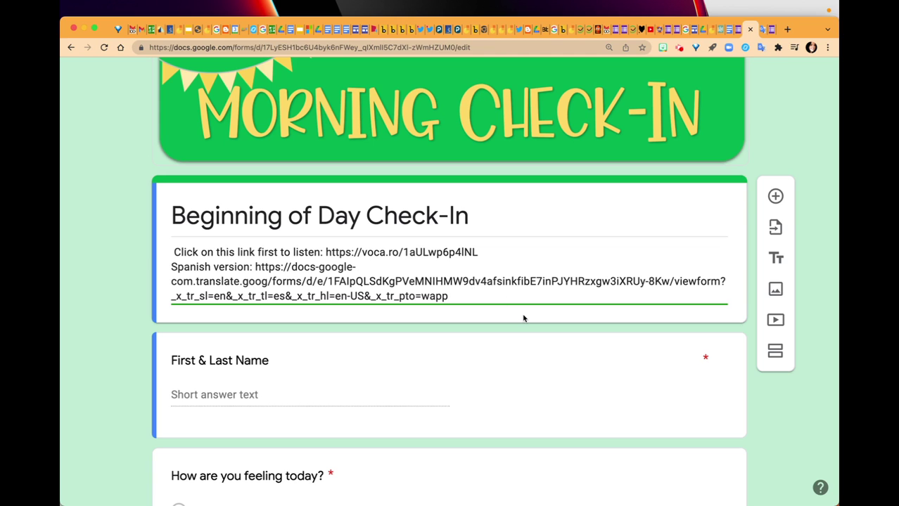
scroll(701, 392, "up", 3)
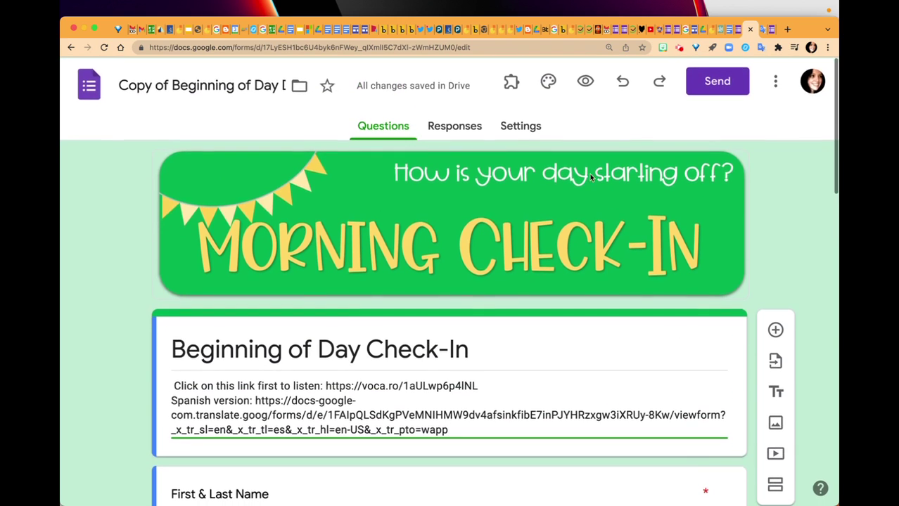
- Preview the form and follow its Spanish version link to the translated form
left_click(587, 79)
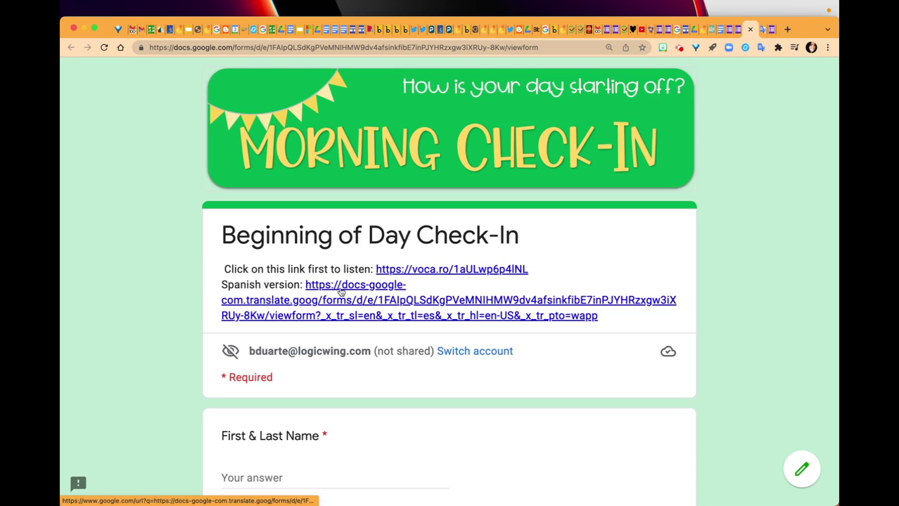
left_click(341, 291)
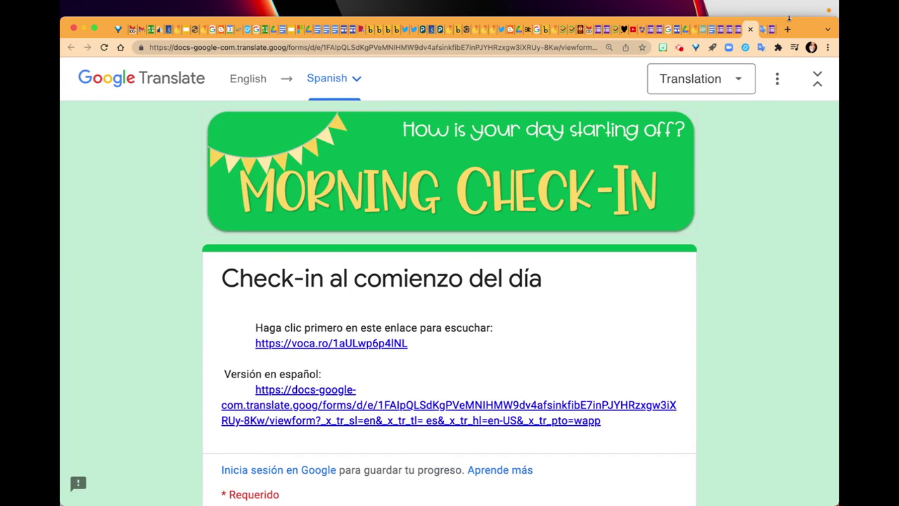
left_click(786, 29)
- Navigate to the bit.ly website, fixing the mistyped address
type("bot.l")
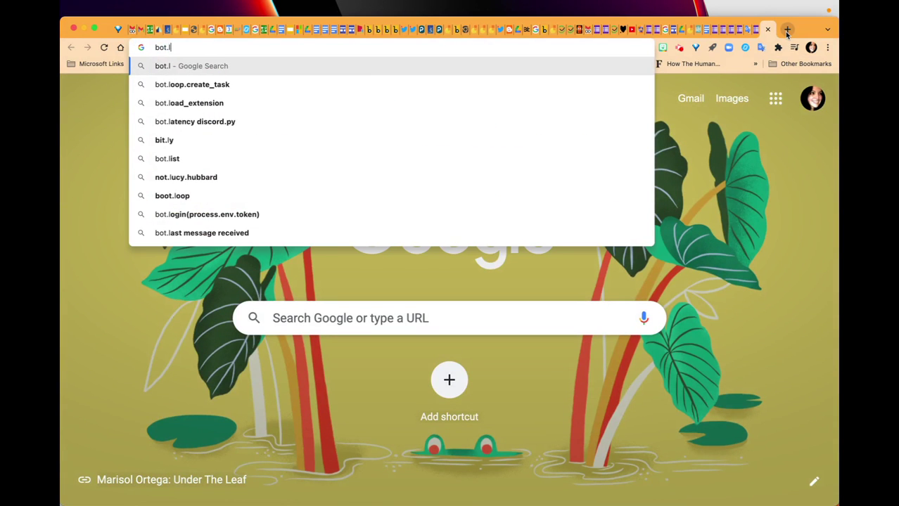
key("BackSpace")
key("BackSpace")
key("BackSpace")
key("BackSpace")
type("iy")
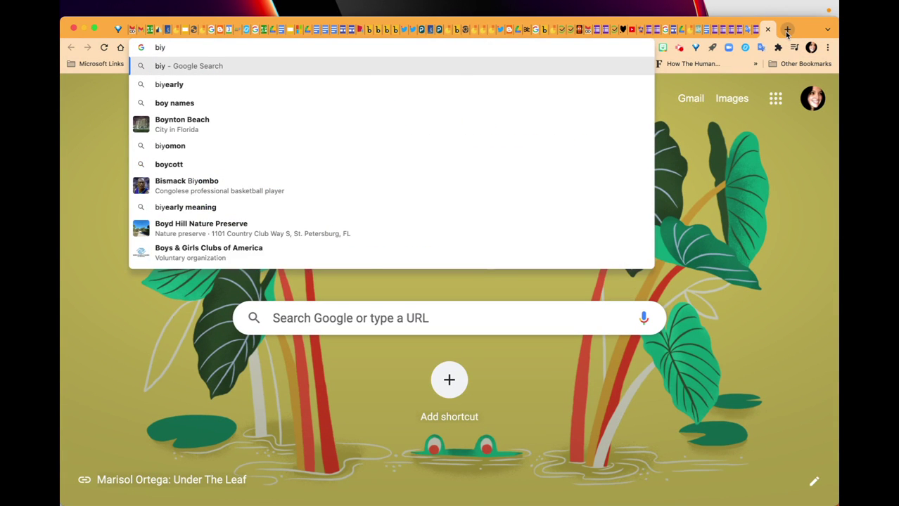
key("BackSpace")
key("BackSpace")
key("BackSpace")
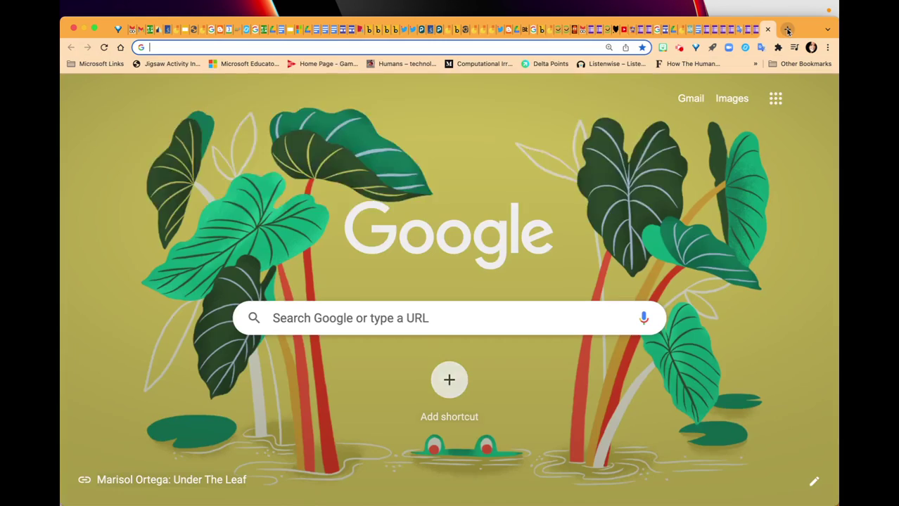
type("bi")
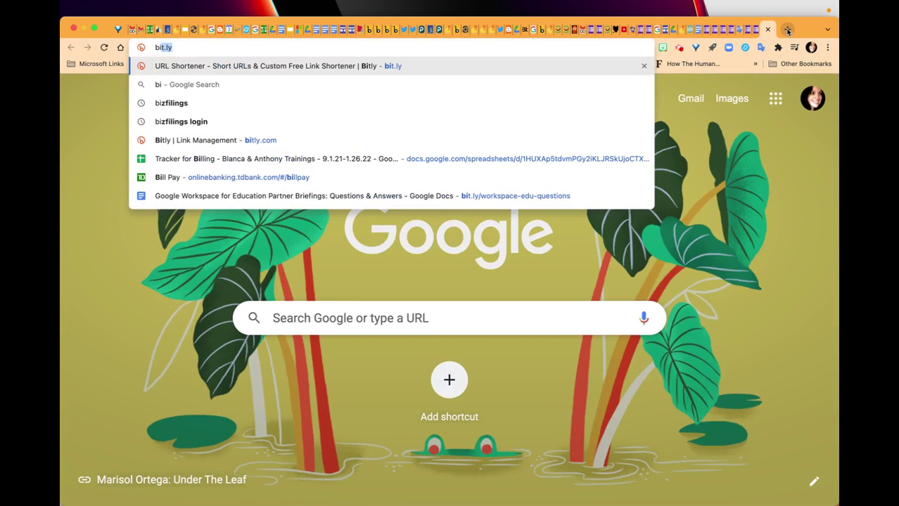
type("t")
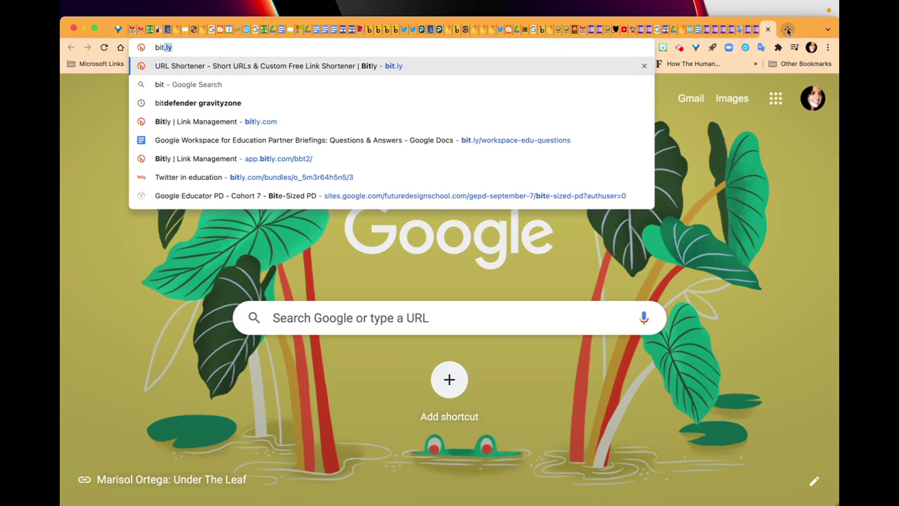
key("Return")
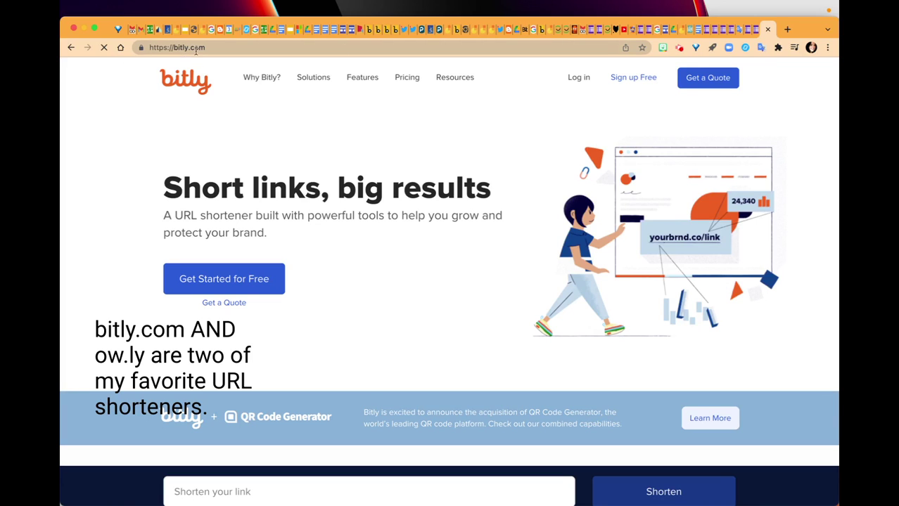
- Log in to Bitly with a Google account, dismissing the cookie notice
left_click(577, 78)
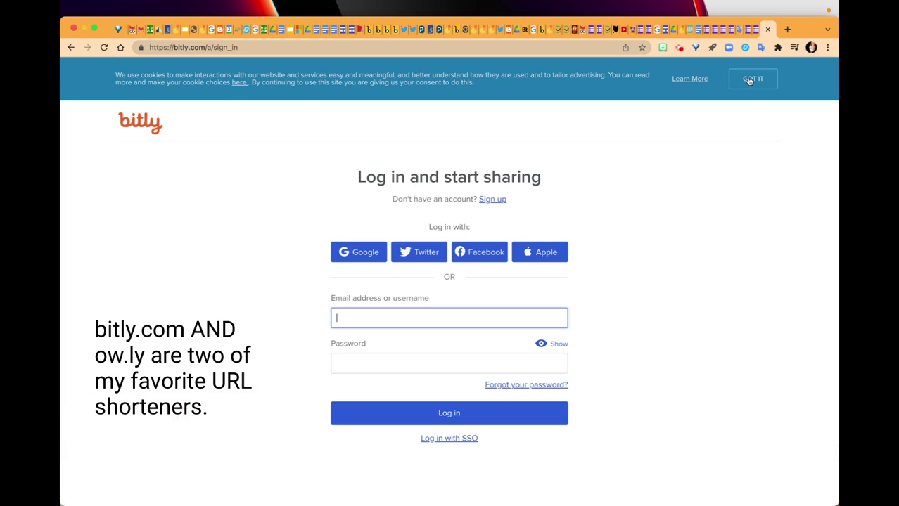
left_click(748, 78)
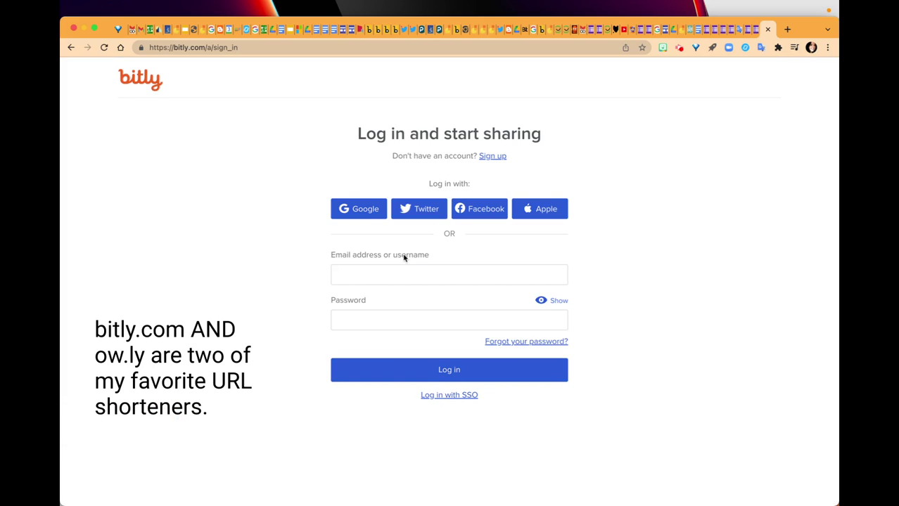
left_click(355, 213)
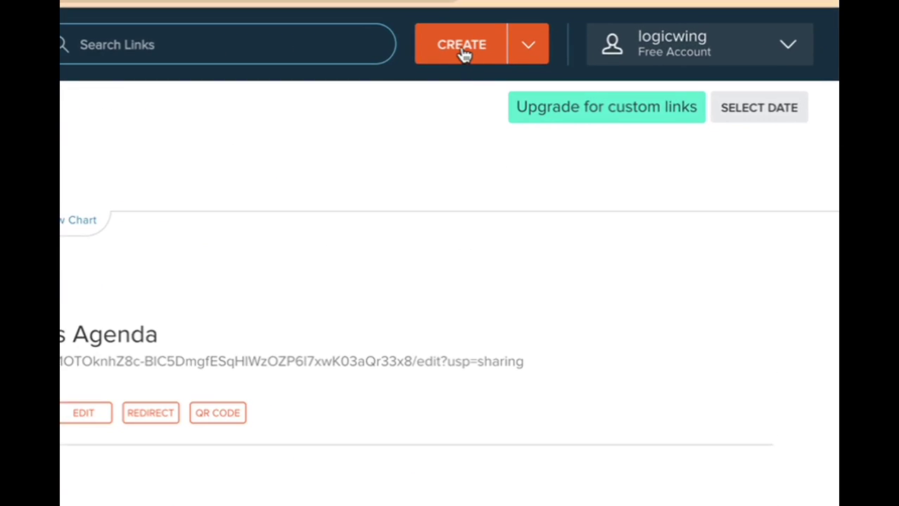
- Shorten the Spanish form URL to bit.ly/348HPU8 titled 'Google Form Check in Spanish'
left_click(650, 79)
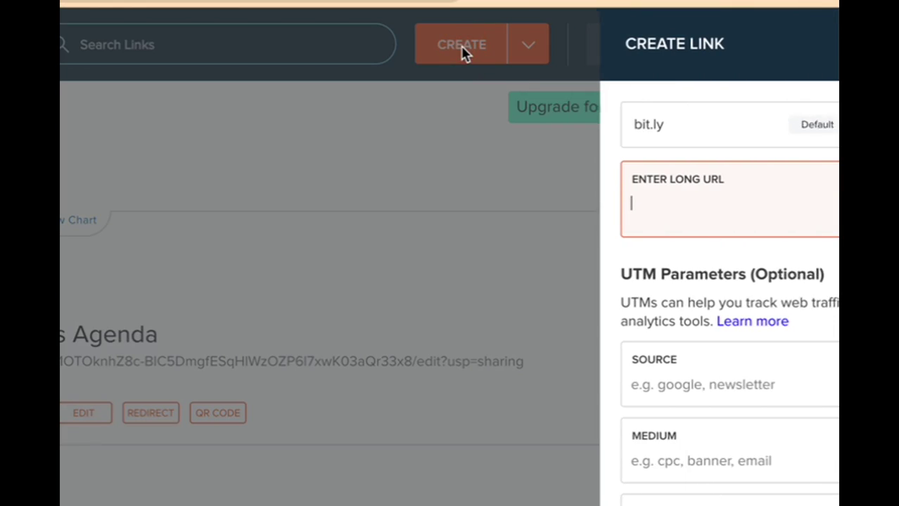
left_click(641, 219)
type("https://docs-google-com.translate.goog/forms/d/e/1FAIpQLSdKgPVeMNIHMW9dv4afsinkfibE7inPJYHRzxgw3iXRUy-8Kw/viewform?_x_tr_sl=en&_x_tr_tl=es&_x_tr_hl=en-US&_x_tr_pto=wapp")
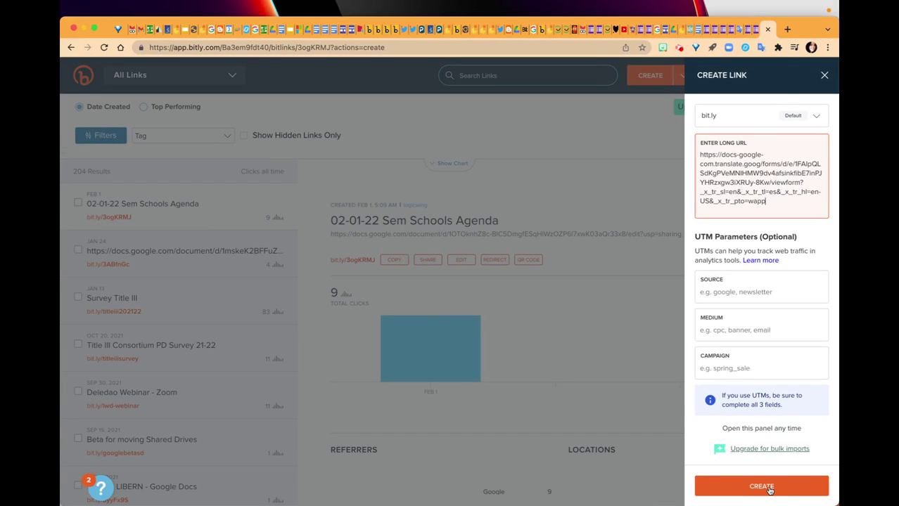
left_click(761, 485)
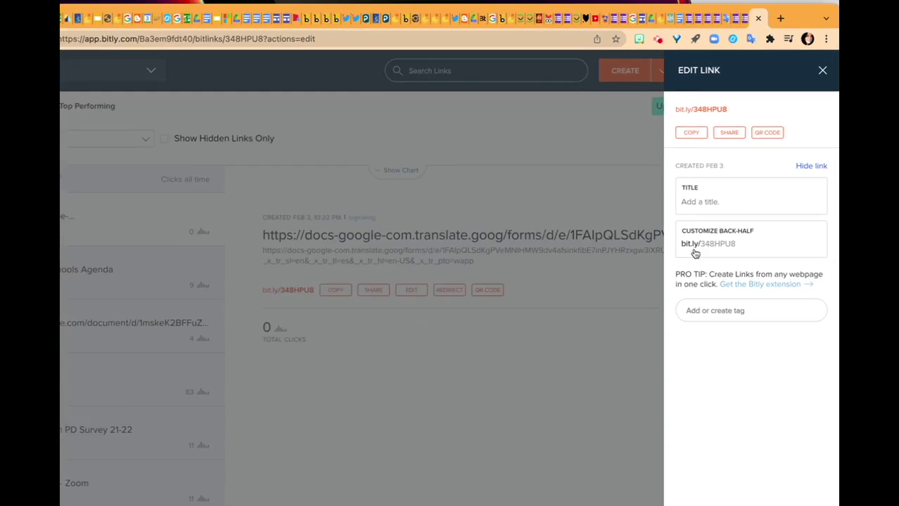
left_click(711, 198)
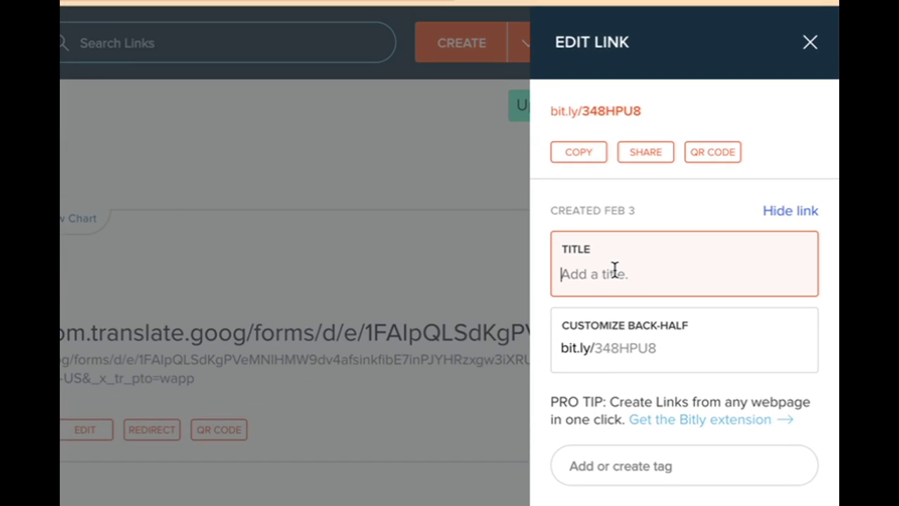
type("Google Form Ch")
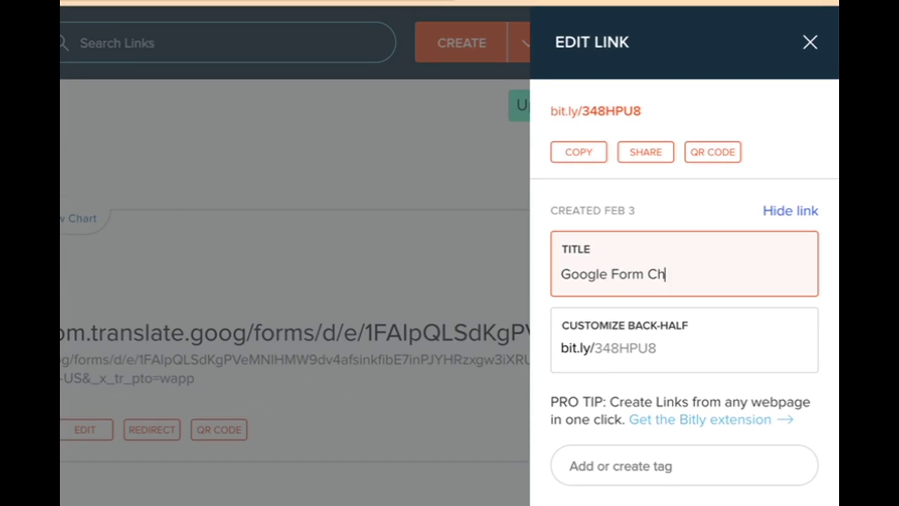
type("eck in Spanish")
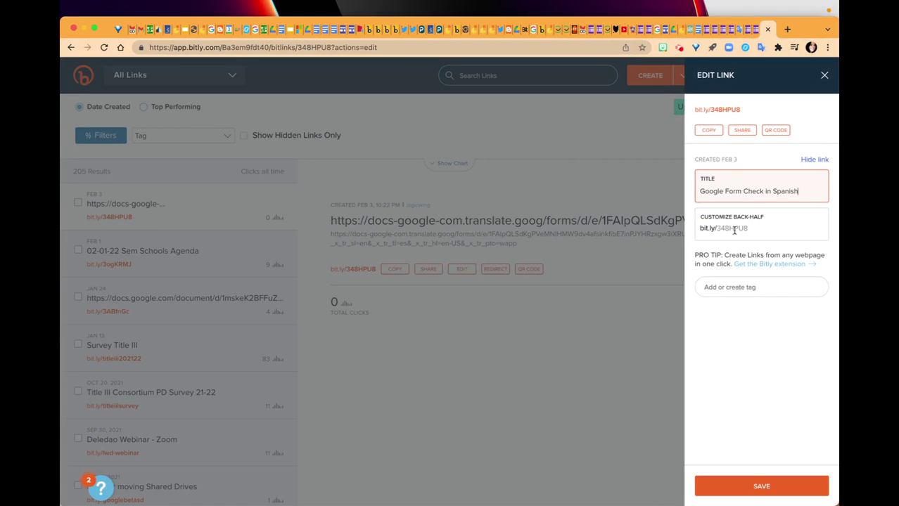
- Copy the short bit.ly link and close the leftover Google Translate tabs
left_click(707, 131)
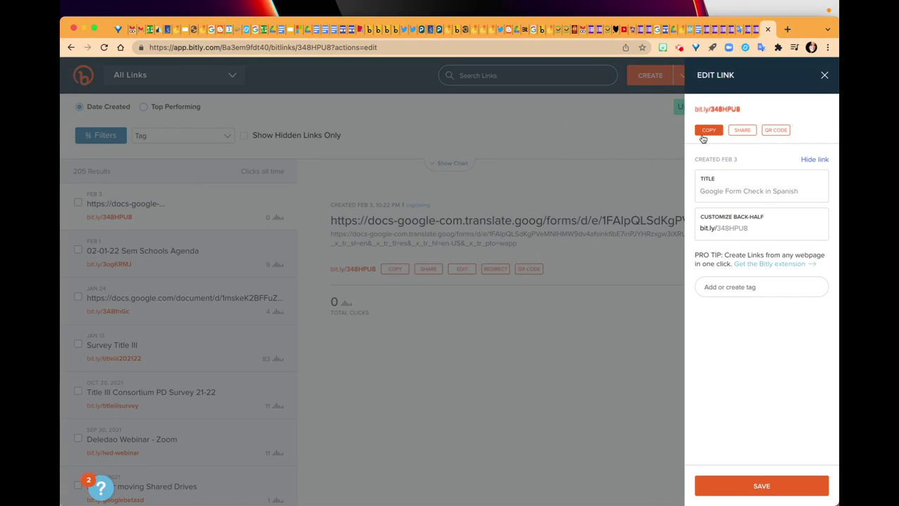
left_click(767, 28)
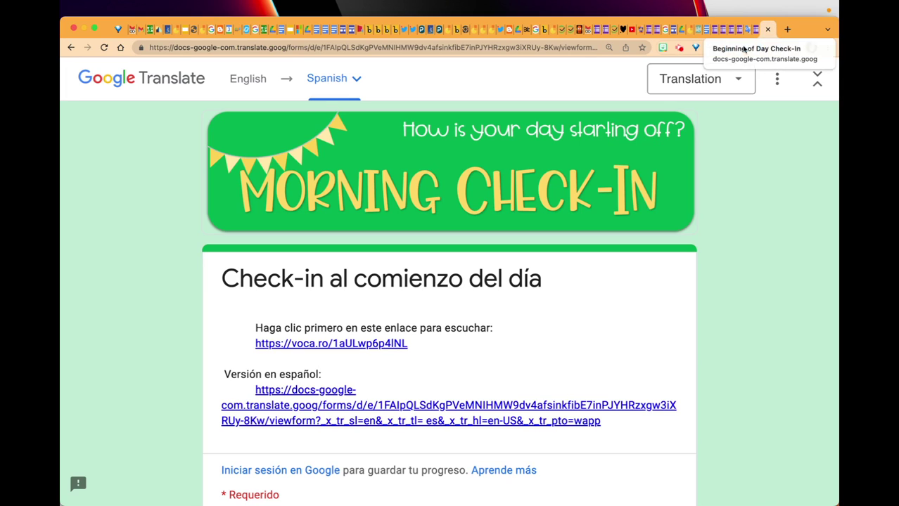
left_click(767, 28)
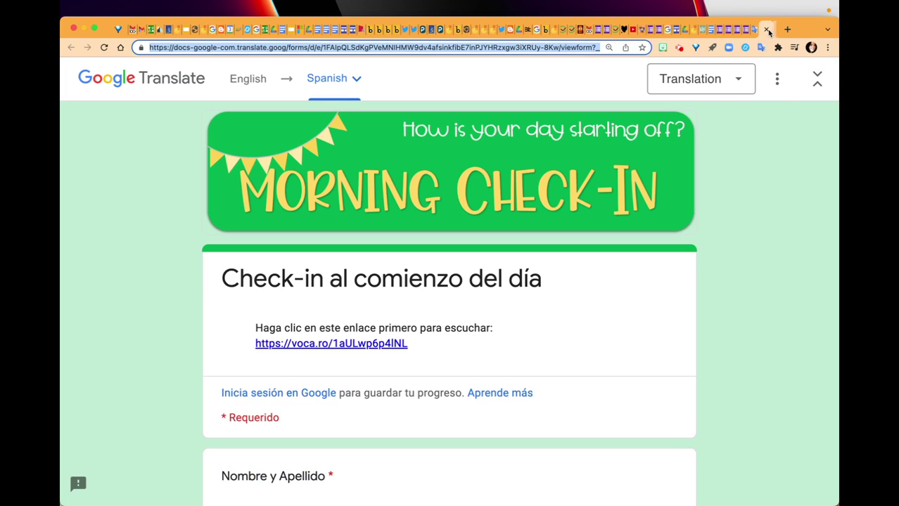
left_click(767, 29)
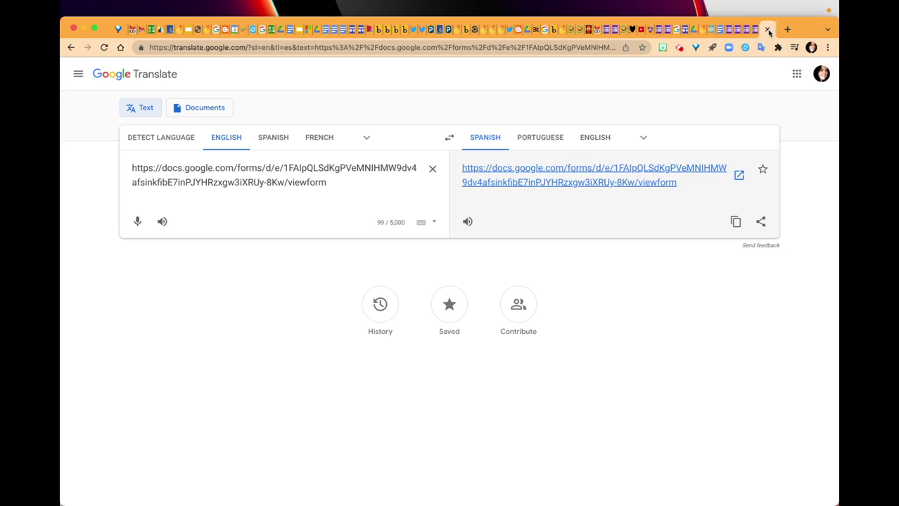
left_click(768, 29)
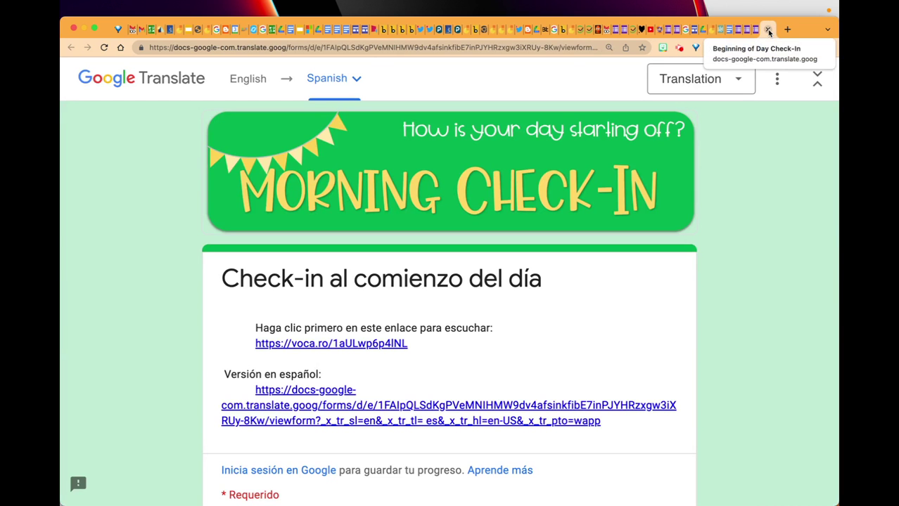
left_click(767, 28)
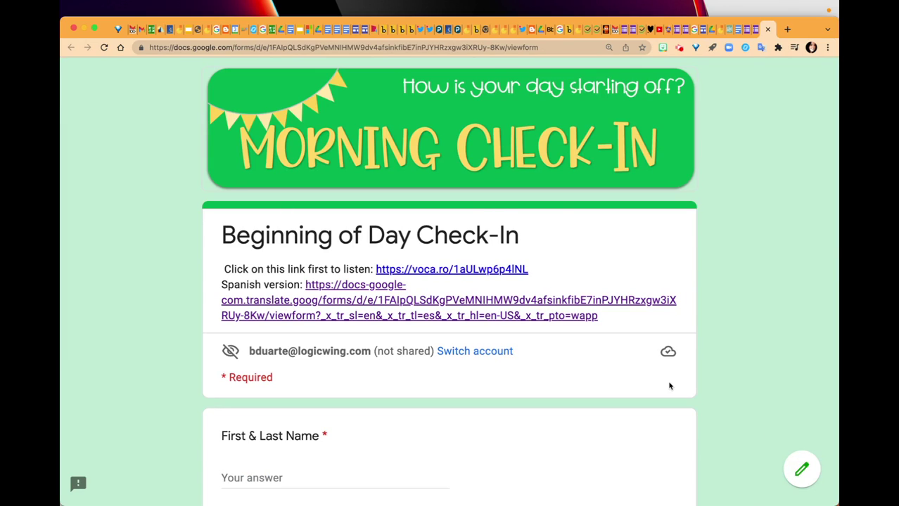
- Check the description's Spanish-version link, then return to the original English form
left_click(536, 317)
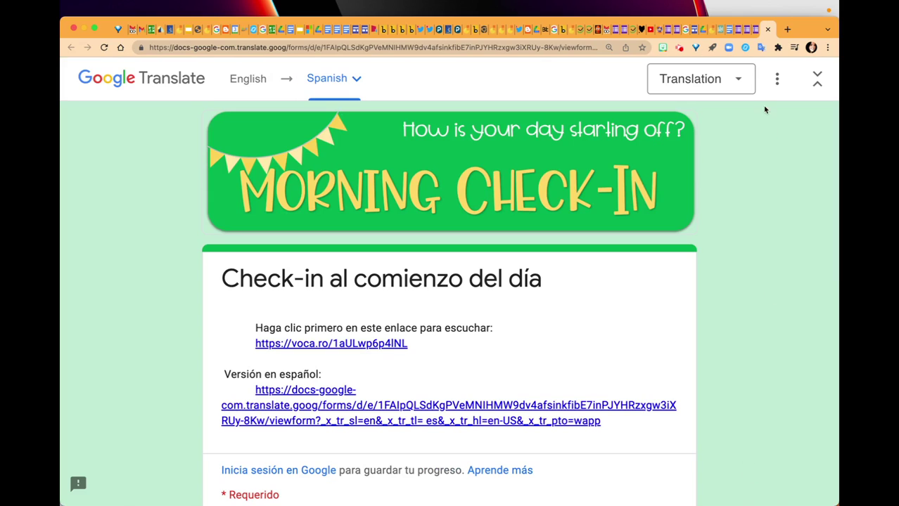
left_click(777, 79)
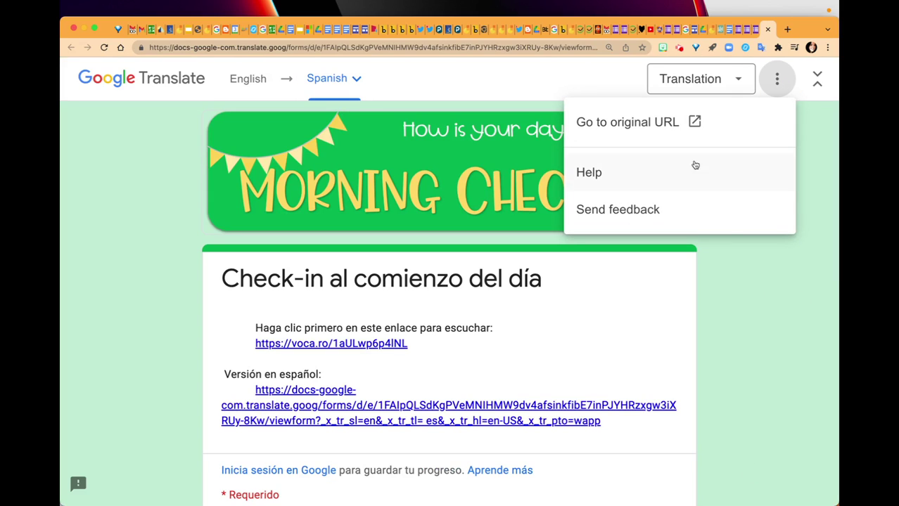
left_click(632, 121)
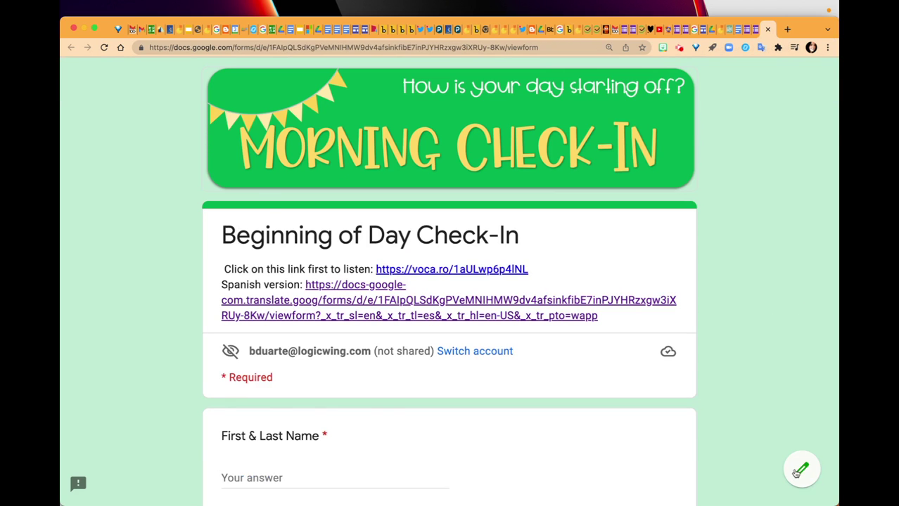
left_click(802, 469)
scroll(475, 341, "down", 3)
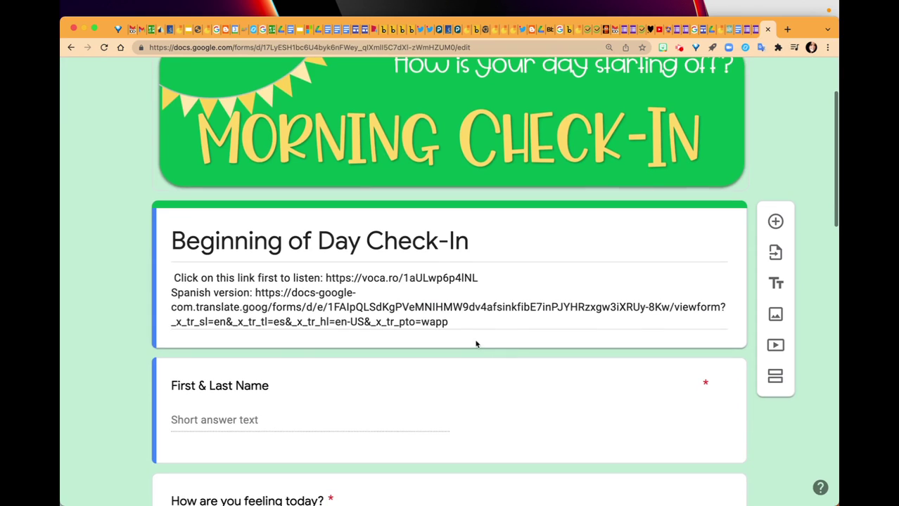
left_click(399, 310)
key("ctrl+a")
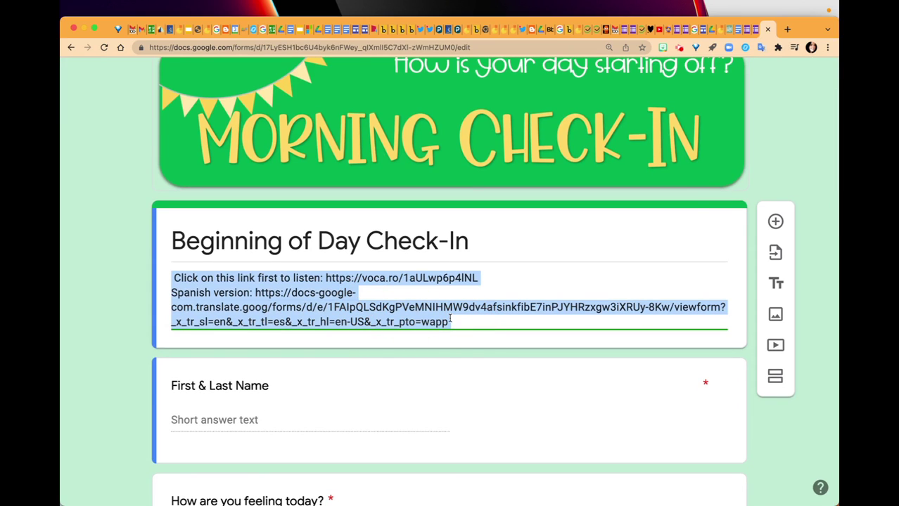
left_click(451, 321)
left_click_drag(450, 321, 274, 294)
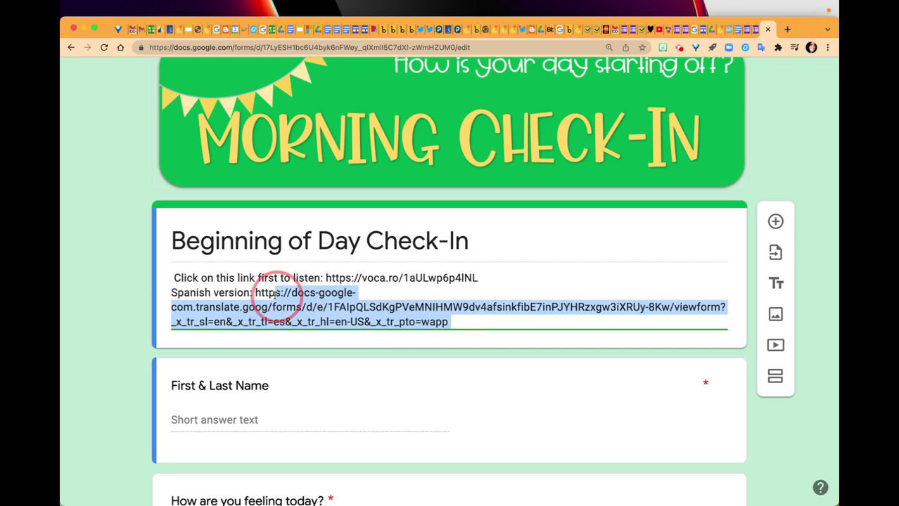
key("BackSpace")
key("super+v")
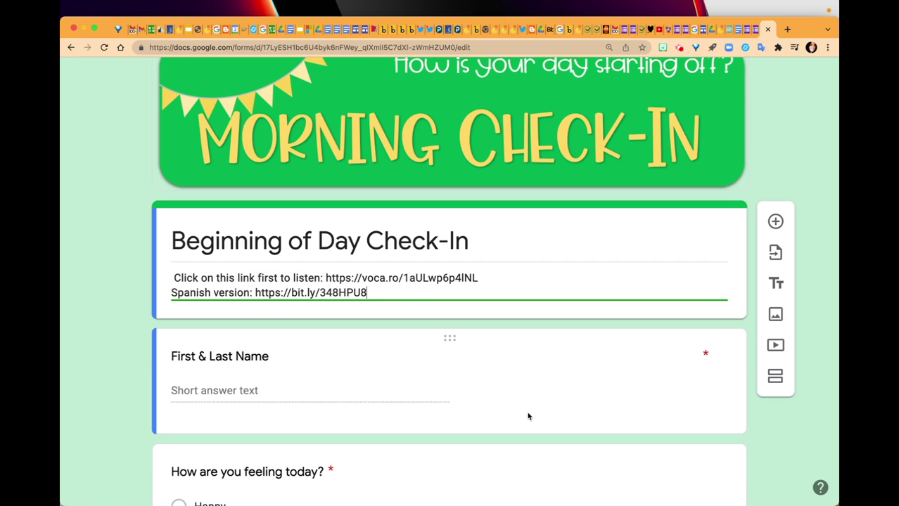
scroll(557, 347, "up", 3)
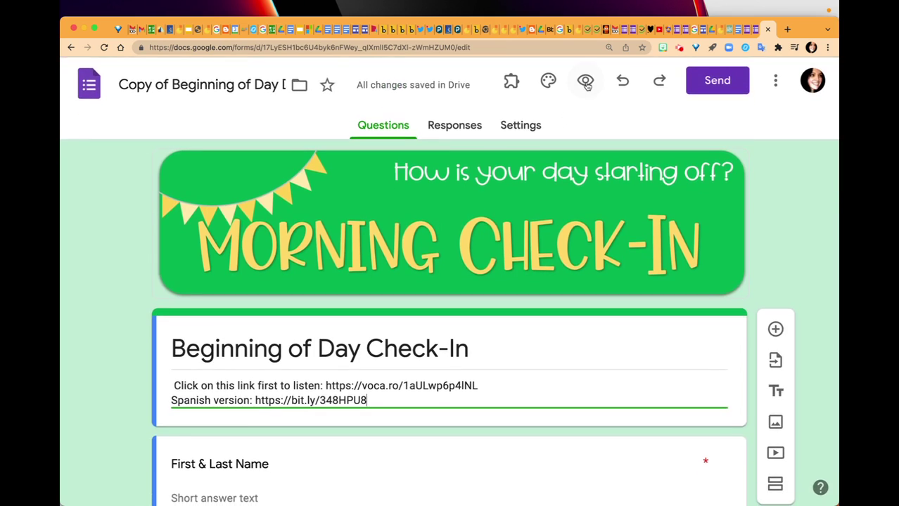
left_click(583, 85)
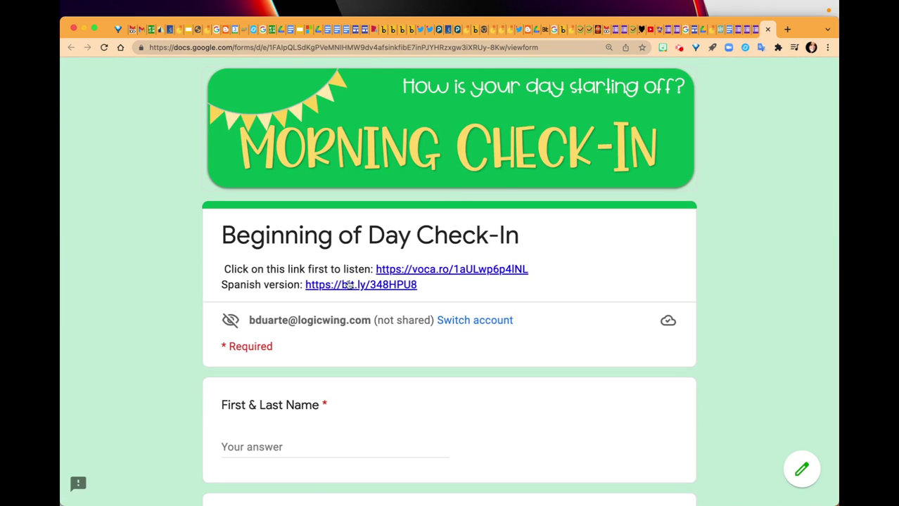
left_click(348, 284)
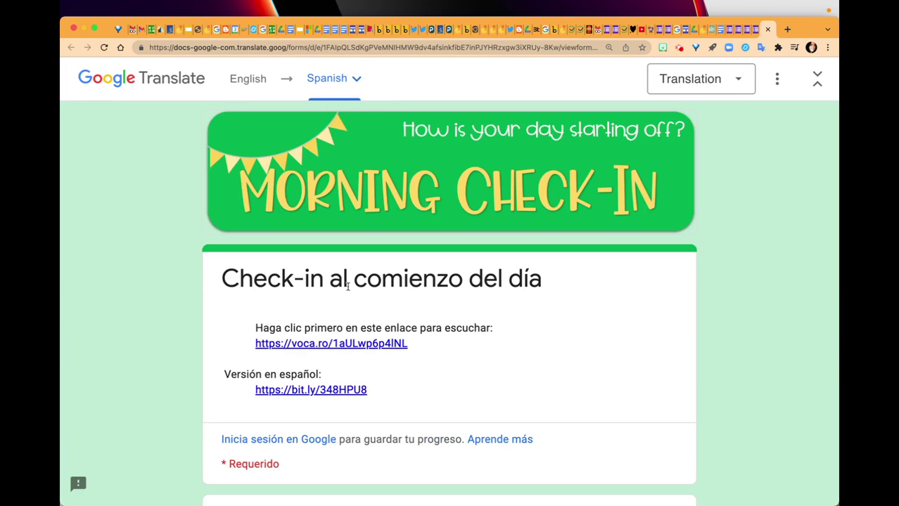
scroll(599, 351, "down", 10)
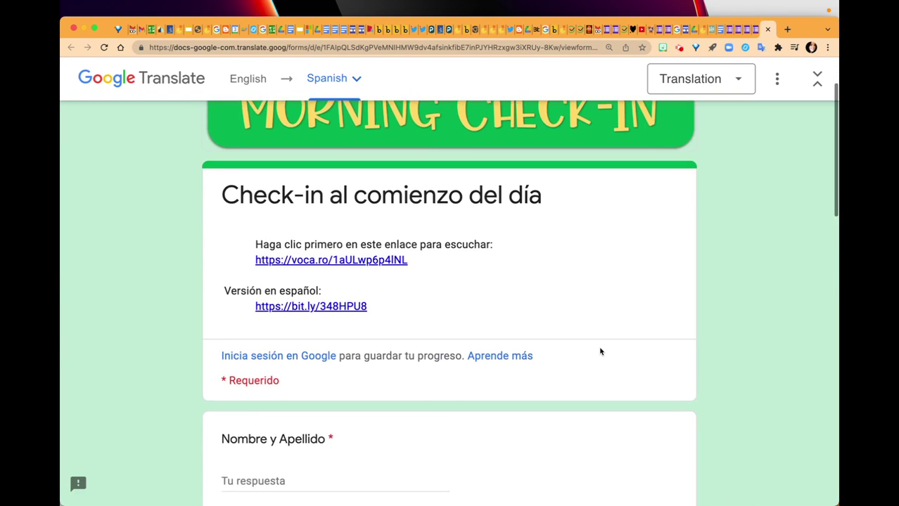
scroll(600, 352, "down", 10)
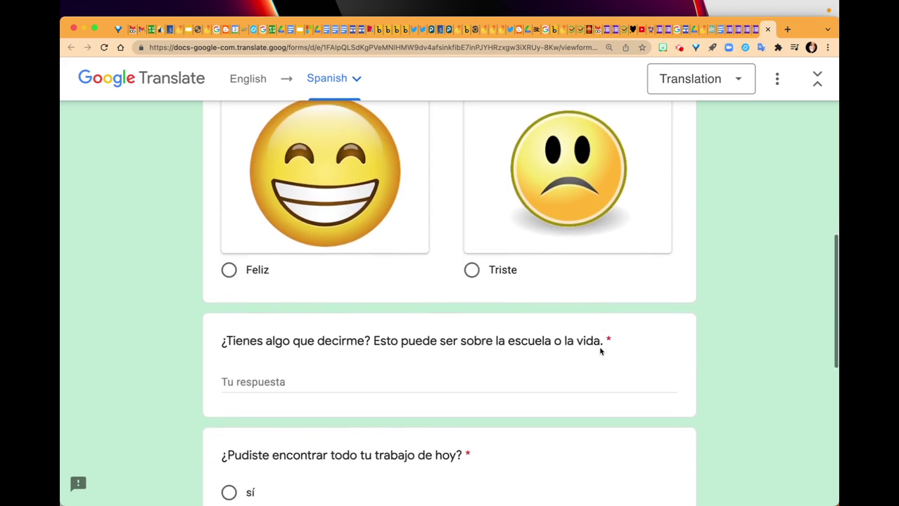
scroll(600, 351, "up", 20)
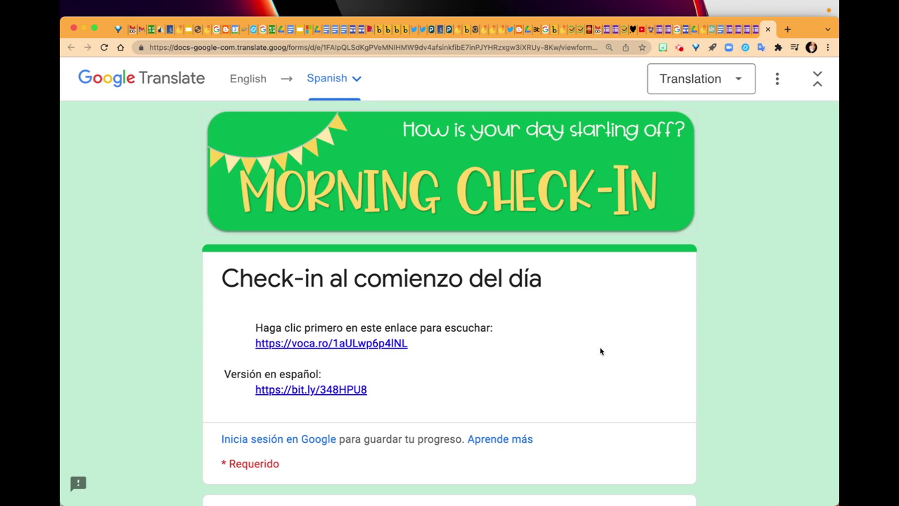
scroll(600, 352, "down", 5)
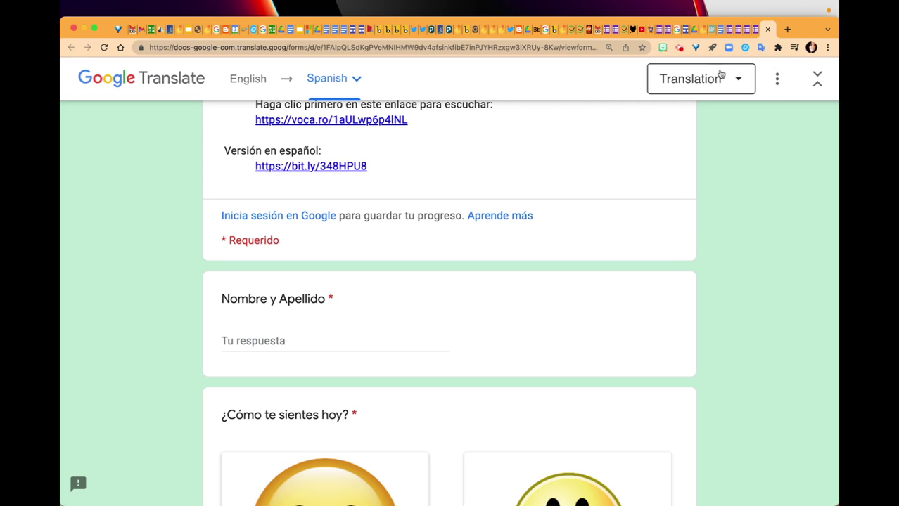
left_click(679, 47)
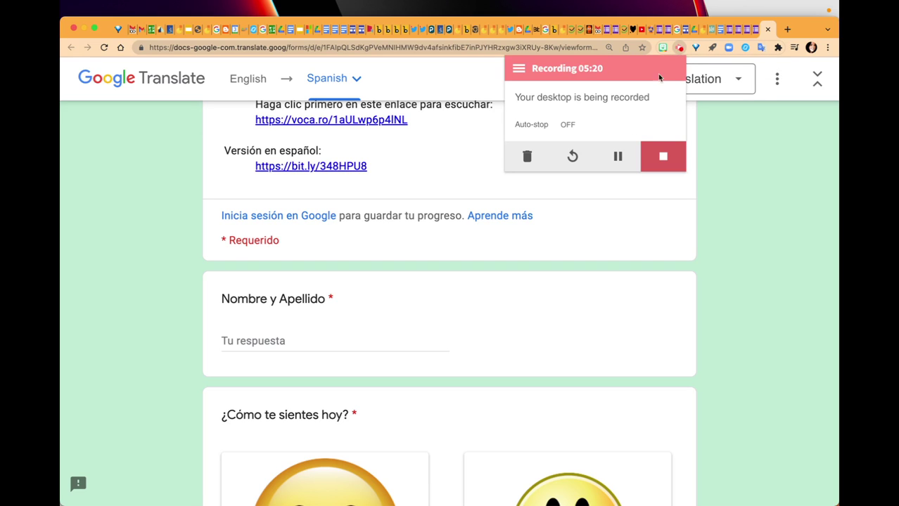